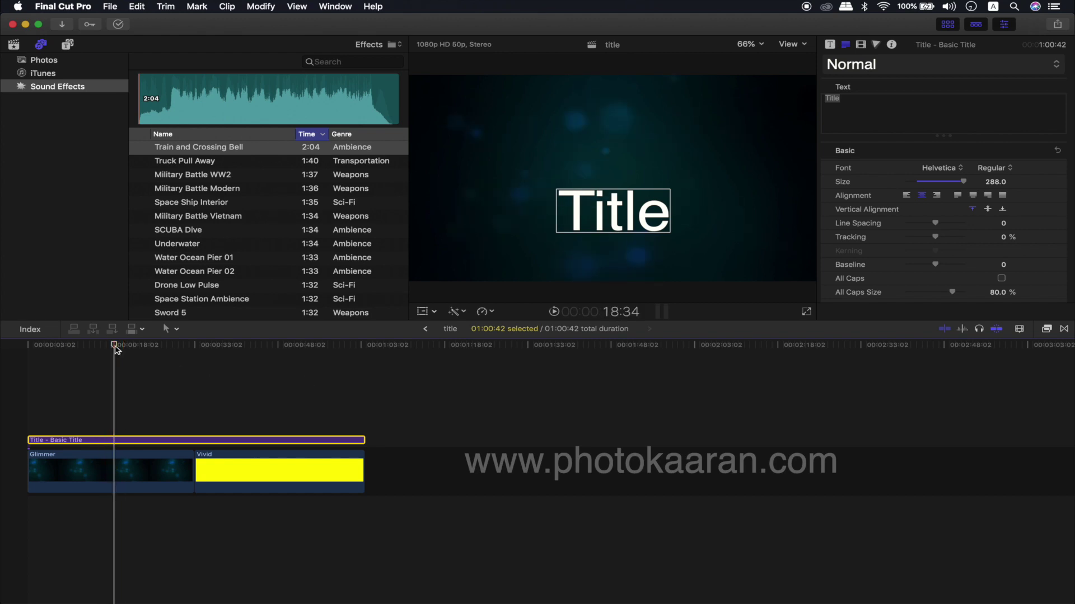
Raise the title in the frame and type 'My' on its own line above 'Title'
click(776, 136)
drag(638, 201, 639, 169)
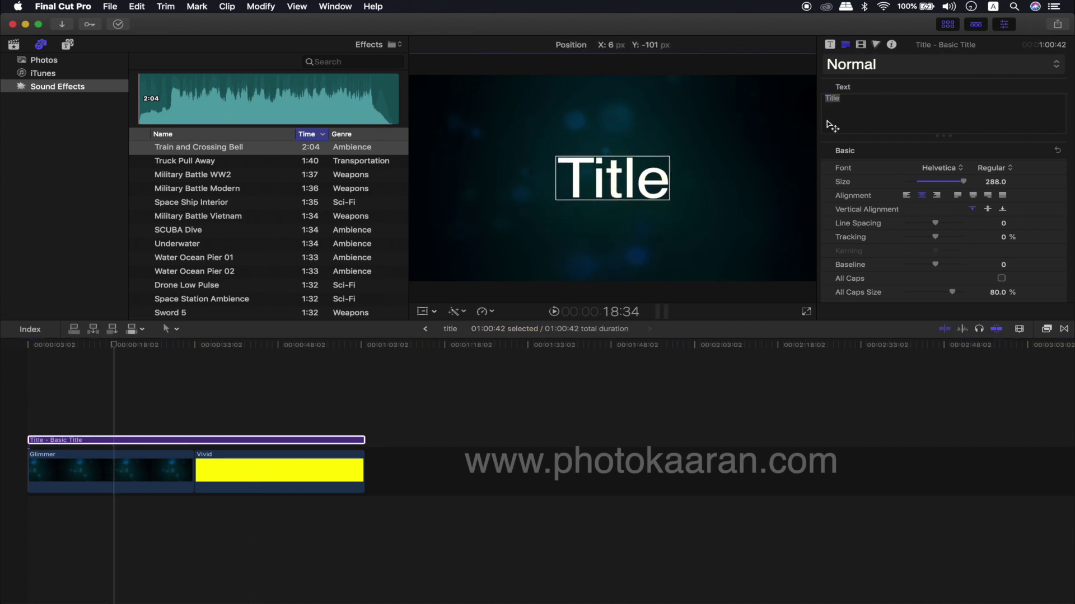
click(843, 101)
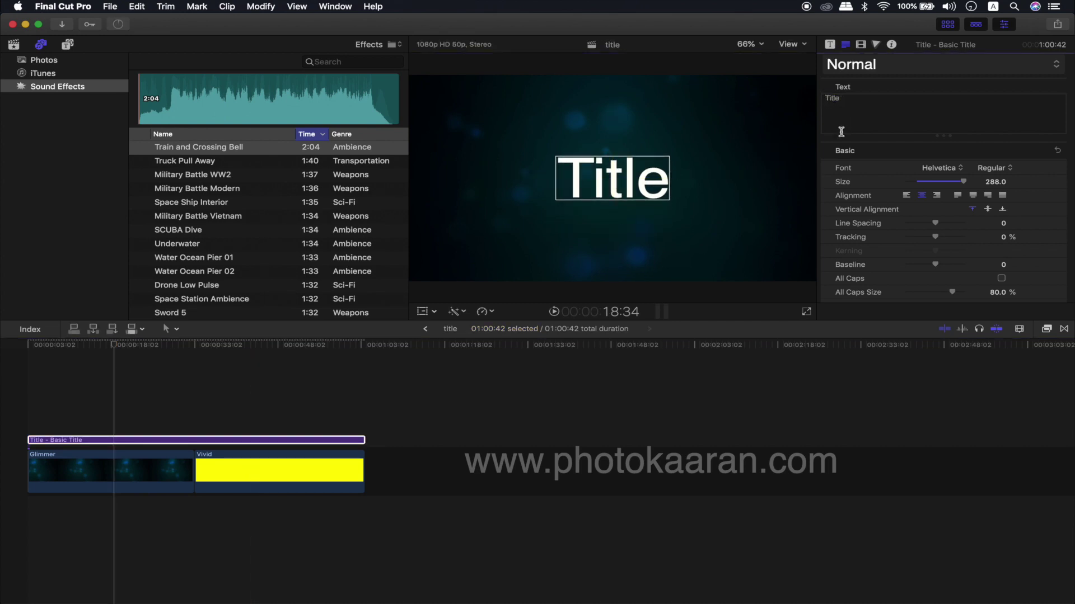
text(My)
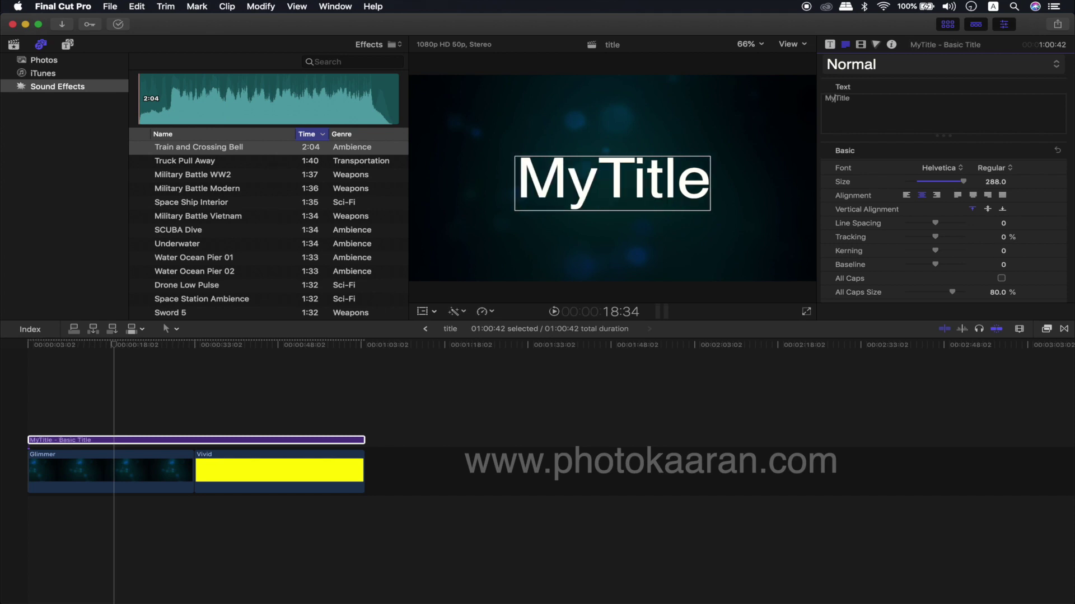
key(Return)
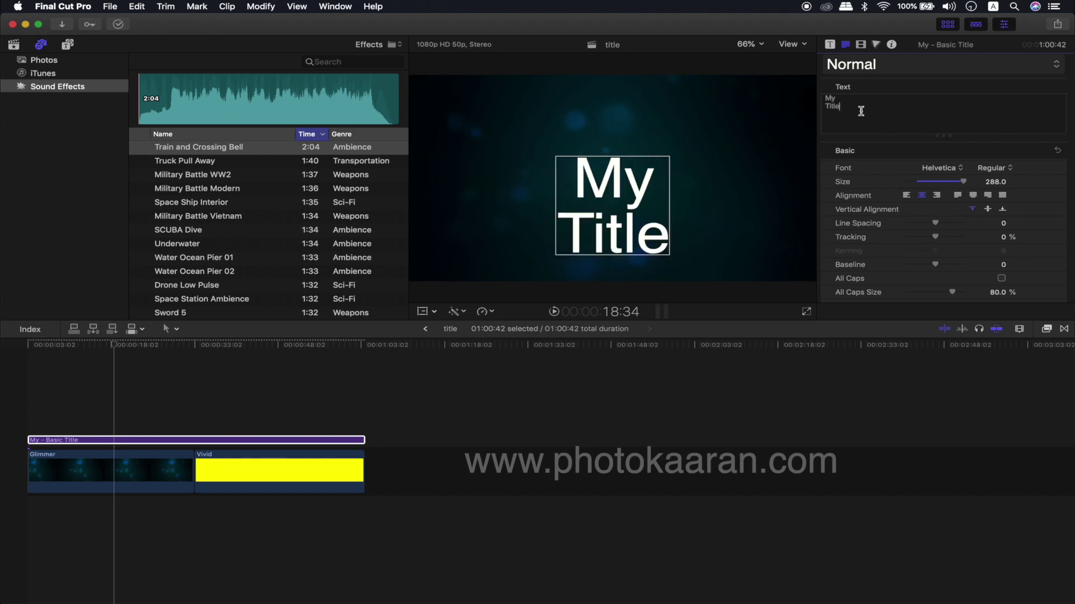
click(830, 46)
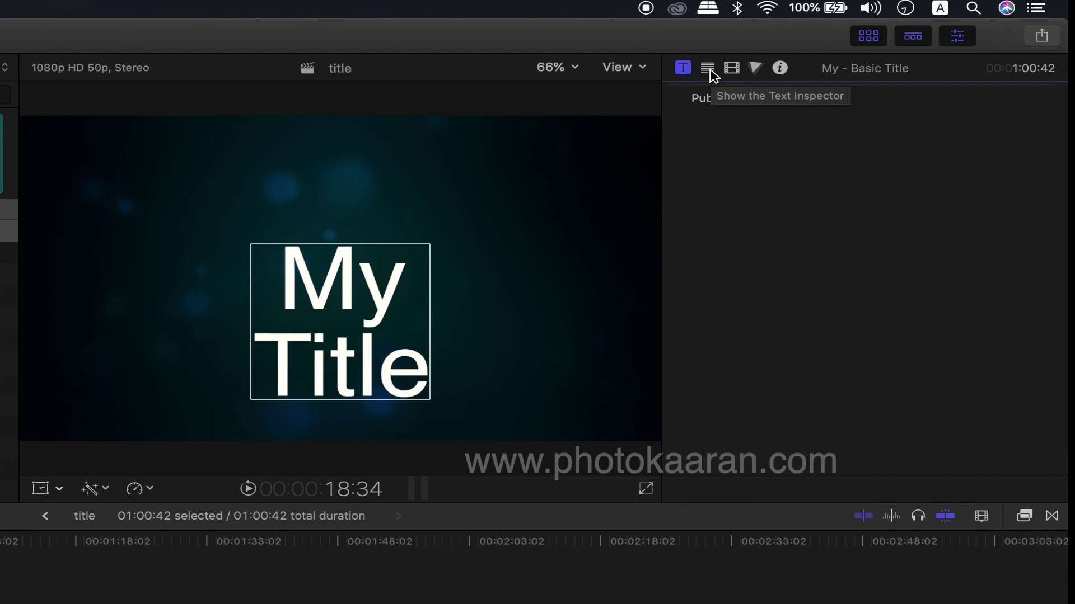
Set all of the title text to the Gill Sans font with the Bold typeface
click(708, 70)
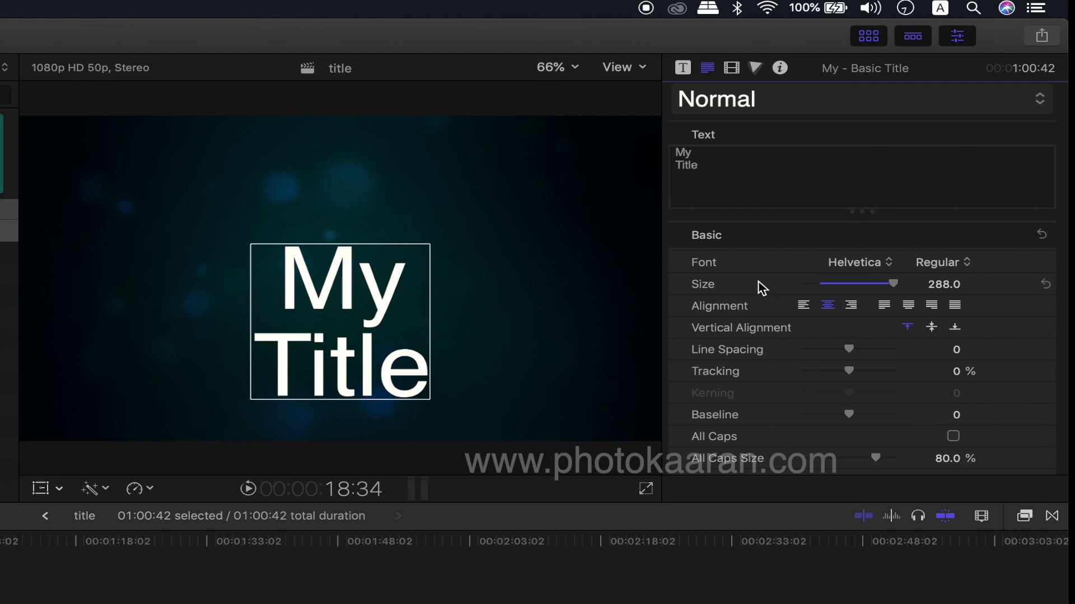
drag(699, 165, 655, 144)
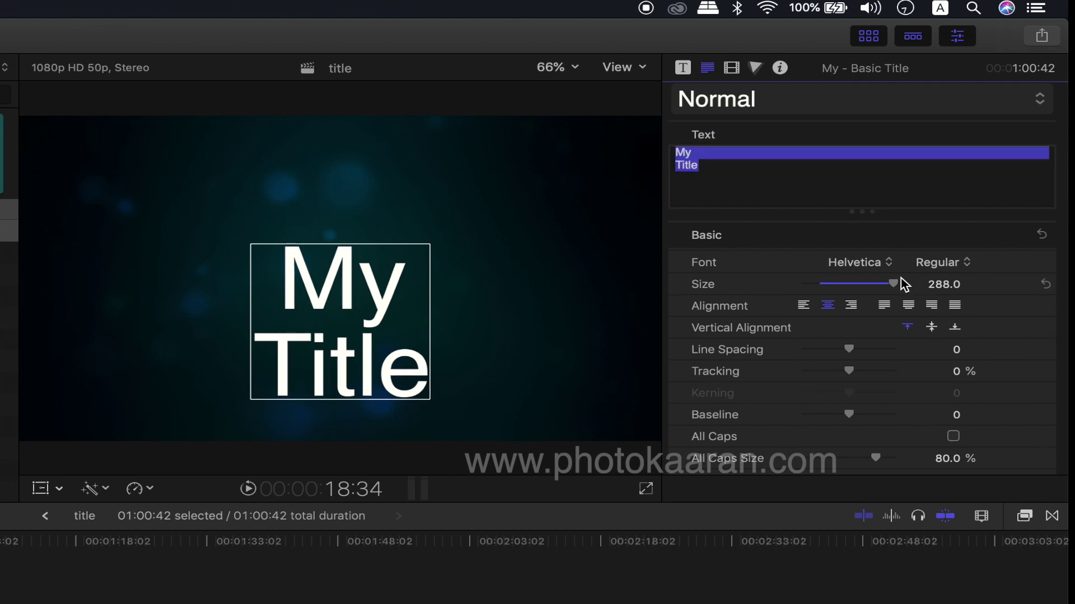
click(892, 263)
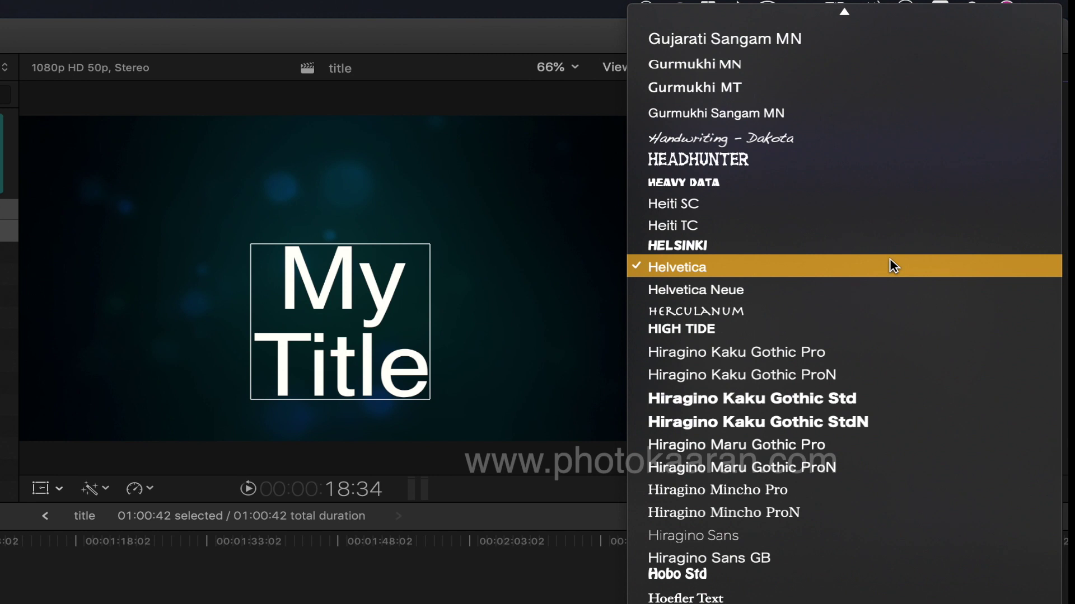
scroll(839, 48, up, 8)
click(788, 244)
click(952, 264)
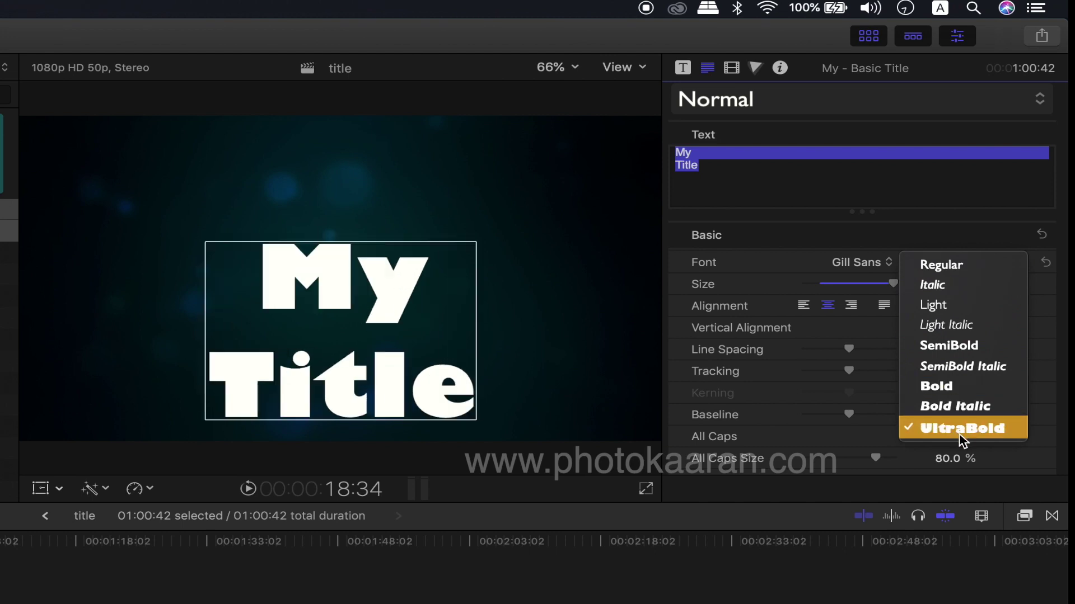
click(953, 388)
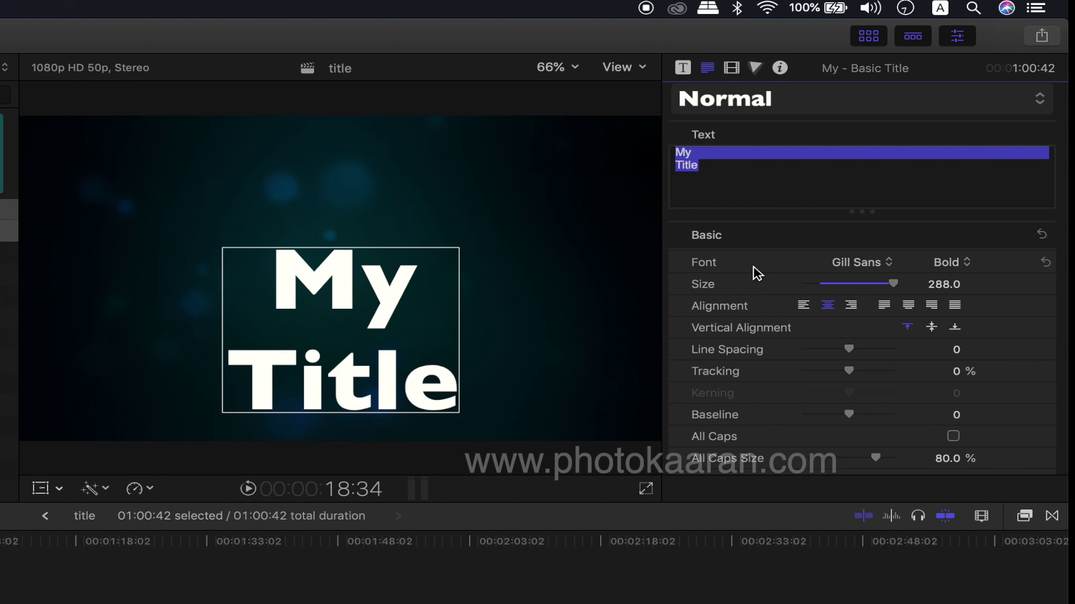
Move the title higher and enlarge its text, trying sizes 300 and 450 before settling on 438
drag(355, 313, 354, 263)
drag(811, 191, 679, 160)
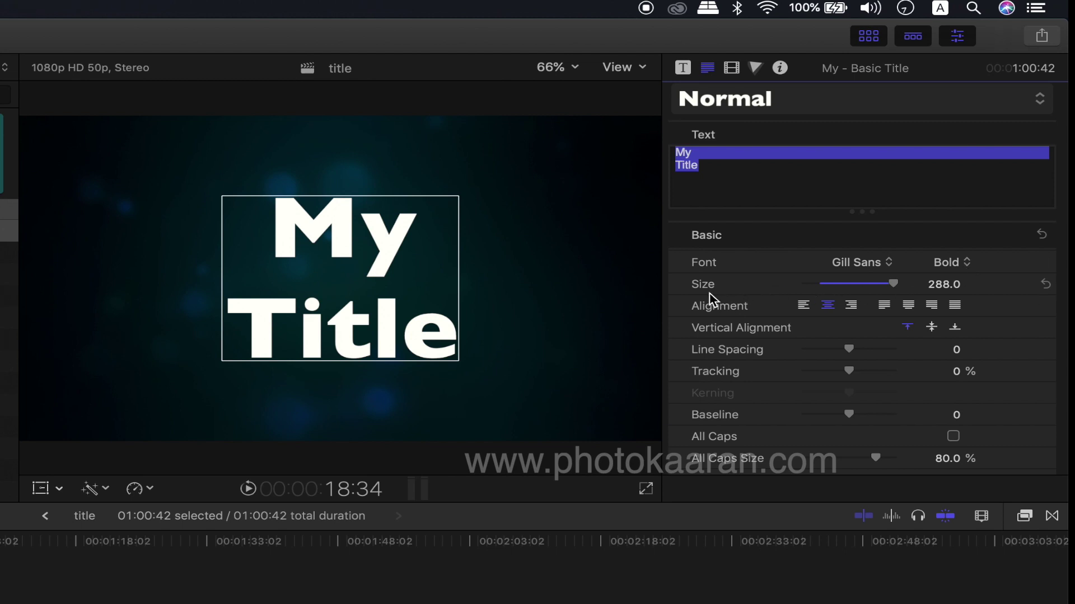
drag(895, 285, 923, 287)
click(945, 285)
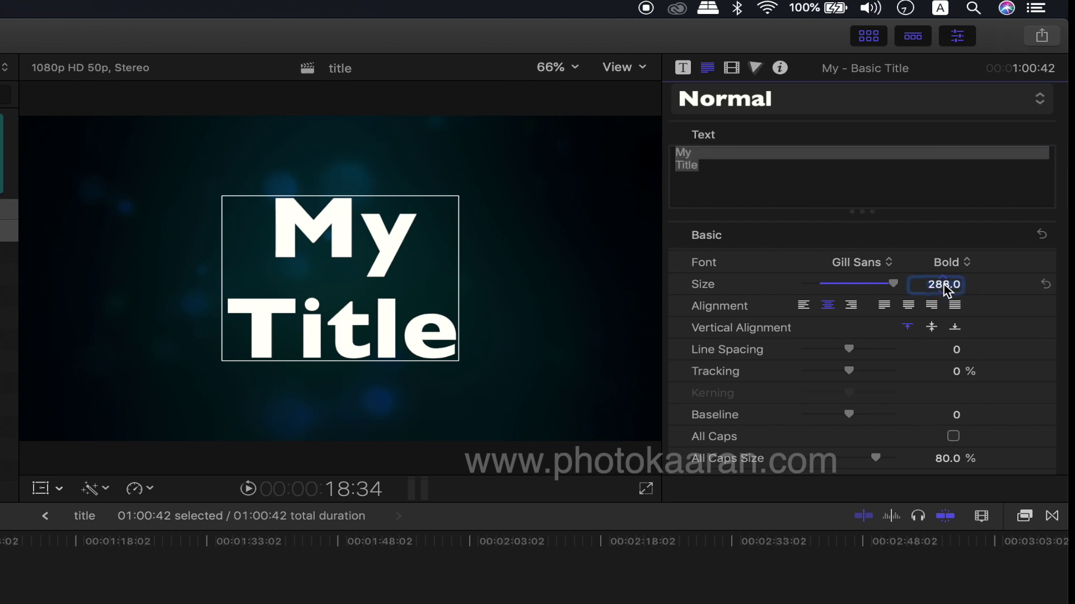
key(BackSpace)
text(300)
key(Return)
click(942, 285)
text(450)
key(Return)
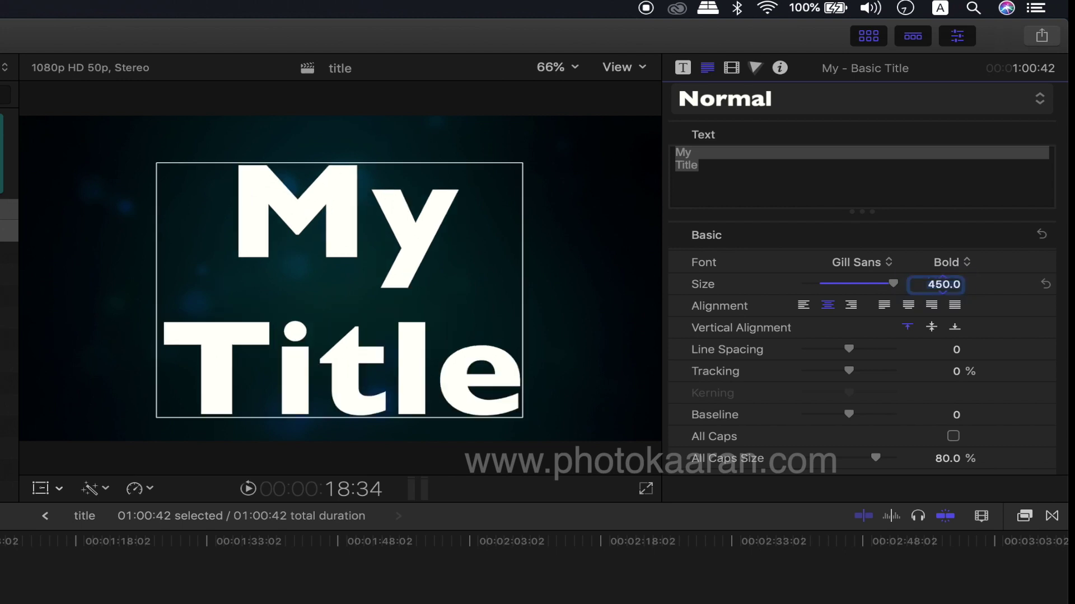
click(982, 290)
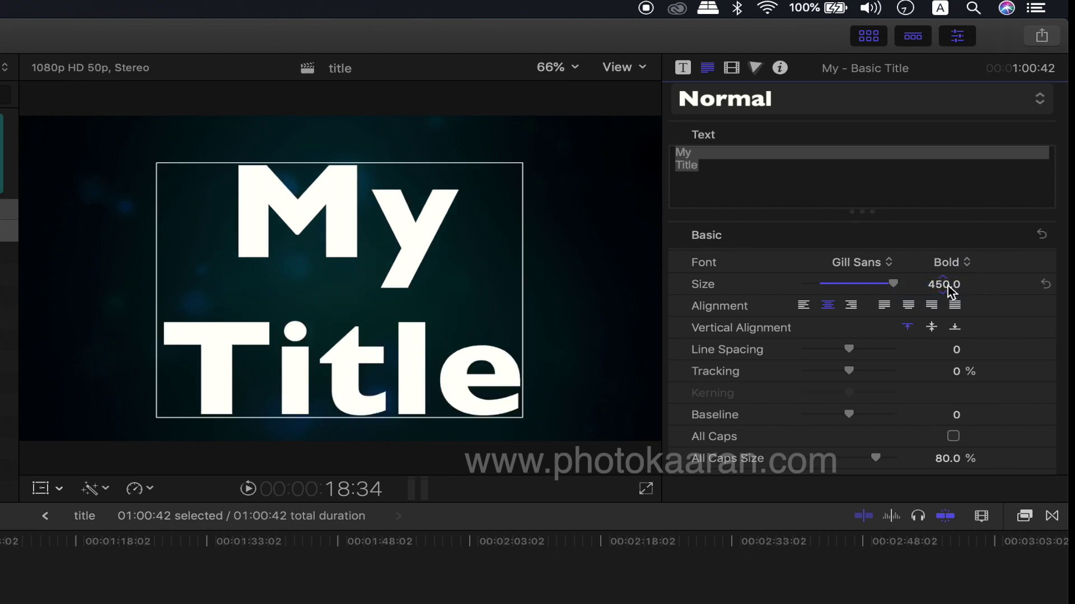
drag(949, 290, 921, 293)
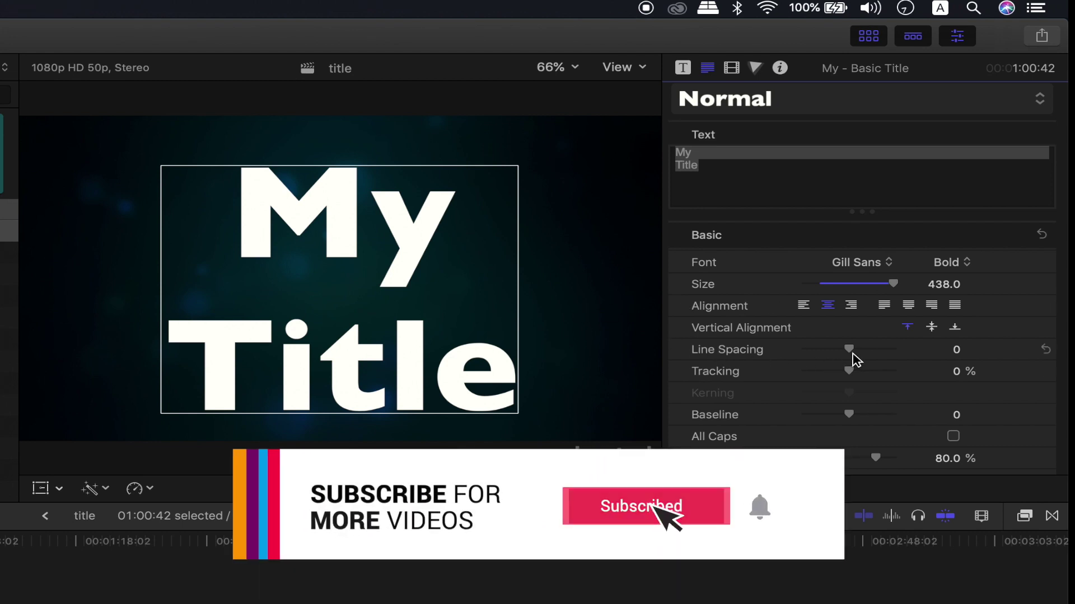
Set the title's line spacing to 3.0 and give the word Title 2.48% tracking
mouse_move(851, 354)
mouse_down()
mouse_move(799, 357)
mouse_move(904, 358)
mouse_move(779, 353)
mouse_move(883, 356)
mouse_move(852, 355)
mouse_up()
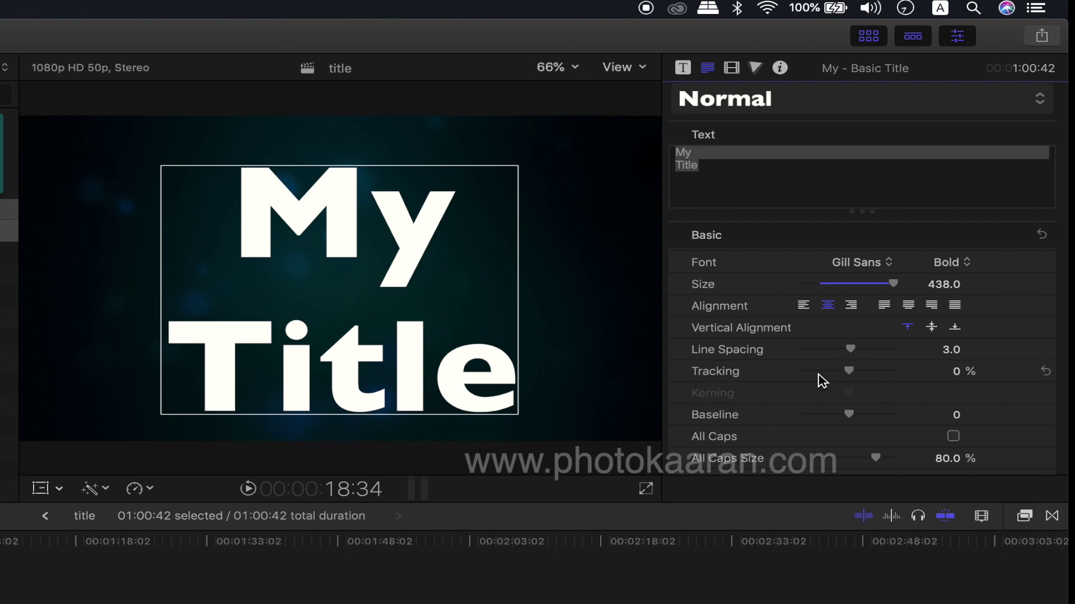
click(720, 168)
double_click(683, 164)
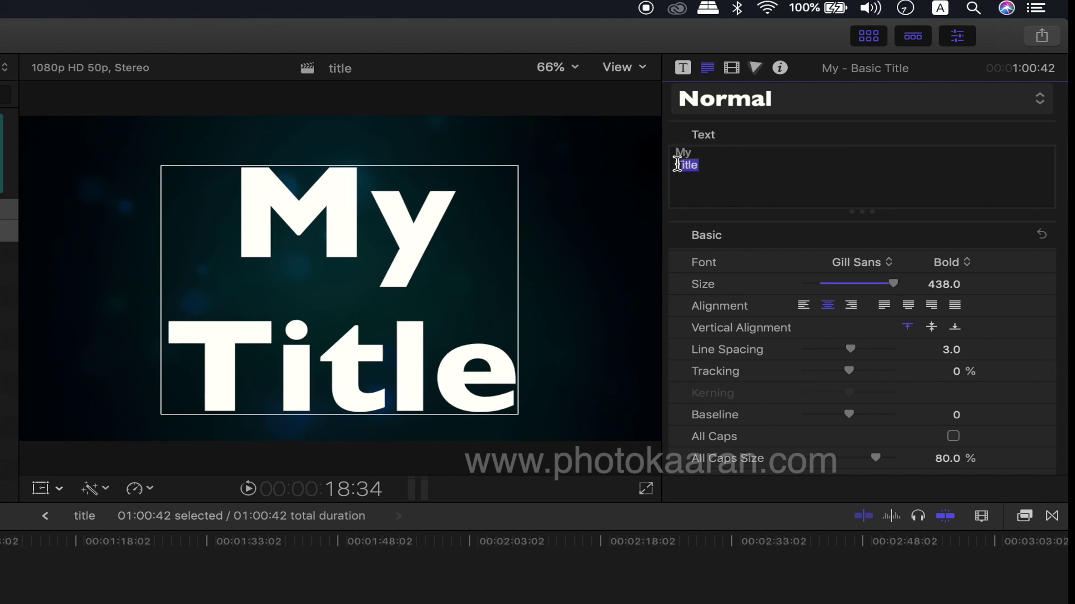
mouse_move(851, 372)
mouse_down()
mouse_move(904, 376)
mouse_move(799, 381)
mouse_move(853, 379)
mouse_up()
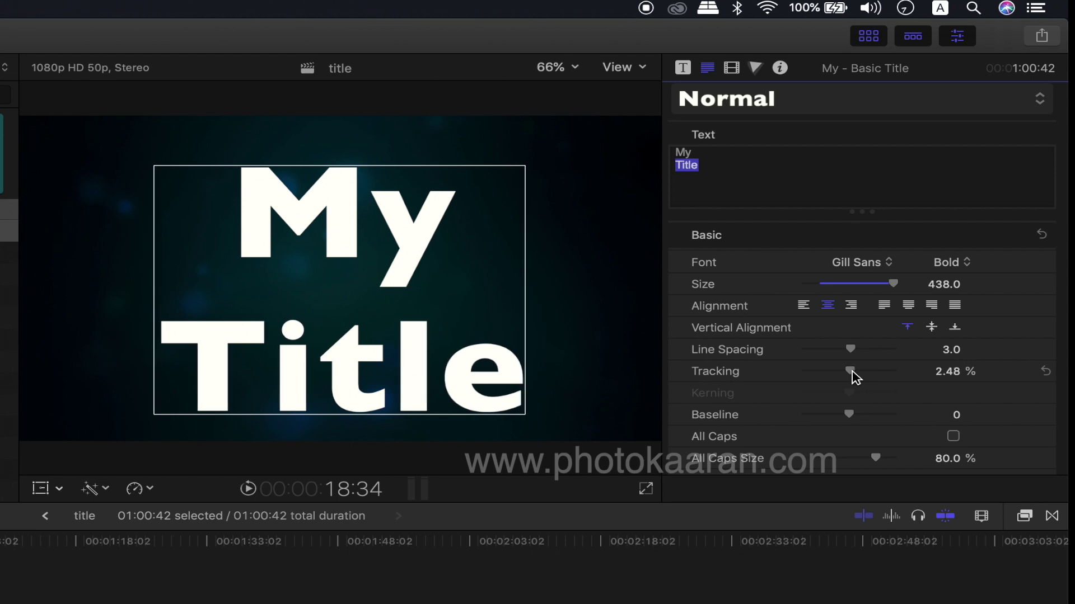
scroll(855, 378, down, 5)
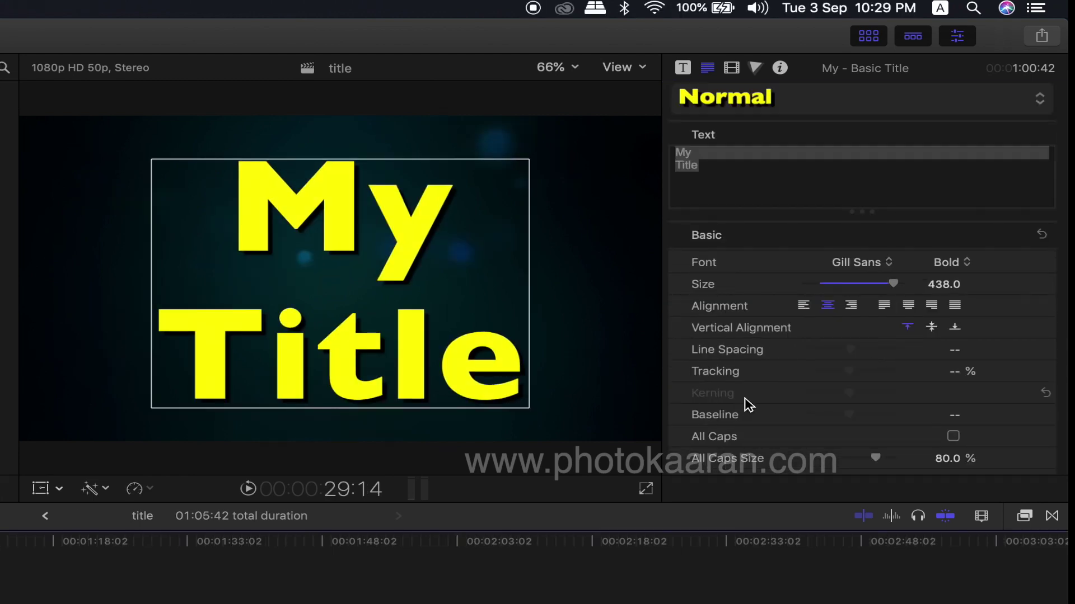
Place the caret between M and y on the canvas and widen their kerning to 28.0
click(710, 146)
click(346, 216)
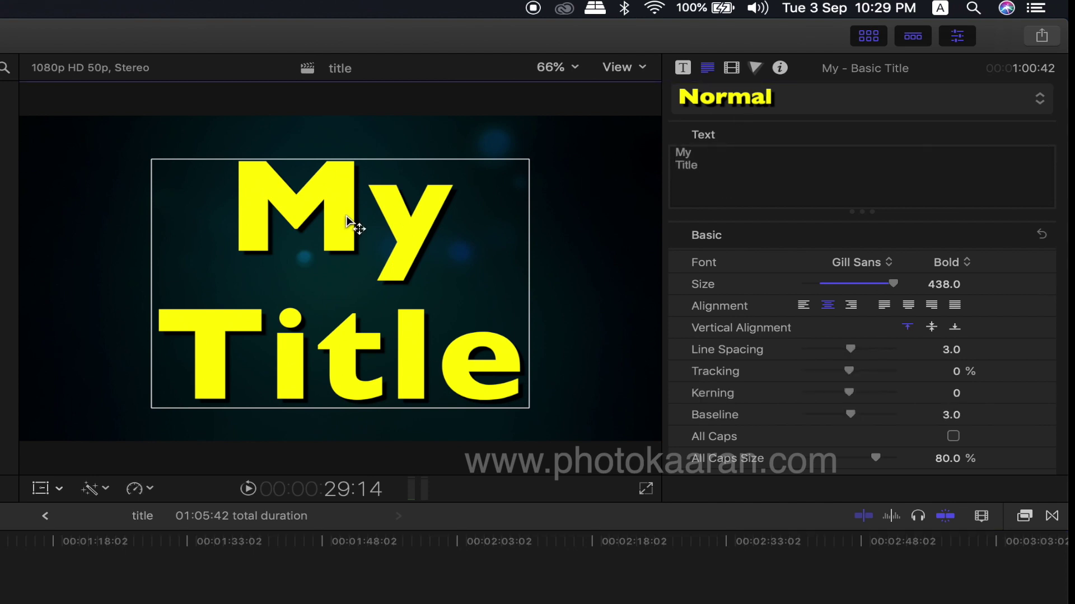
double_click(368, 216)
click(369, 207)
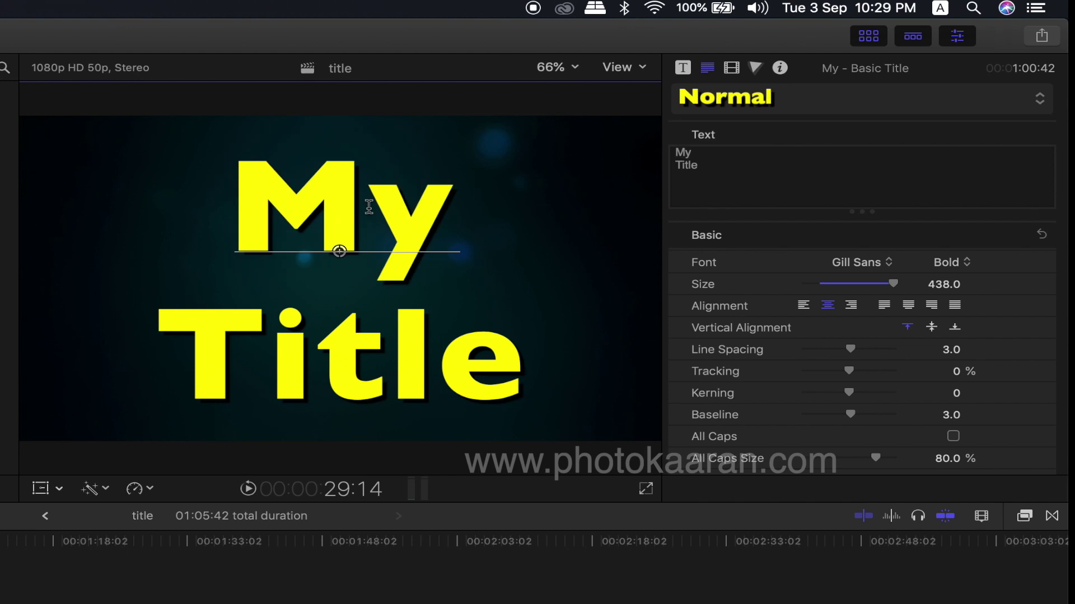
key(Right)
key(Left)
key(Right)
key(Left)
mouse_move(854, 399)
mouse_down()
mouse_move(890, 401)
mouse_move(759, 408)
mouse_move(891, 409)
mouse_move(819, 410)
mouse_move(849, 408)
mouse_up()
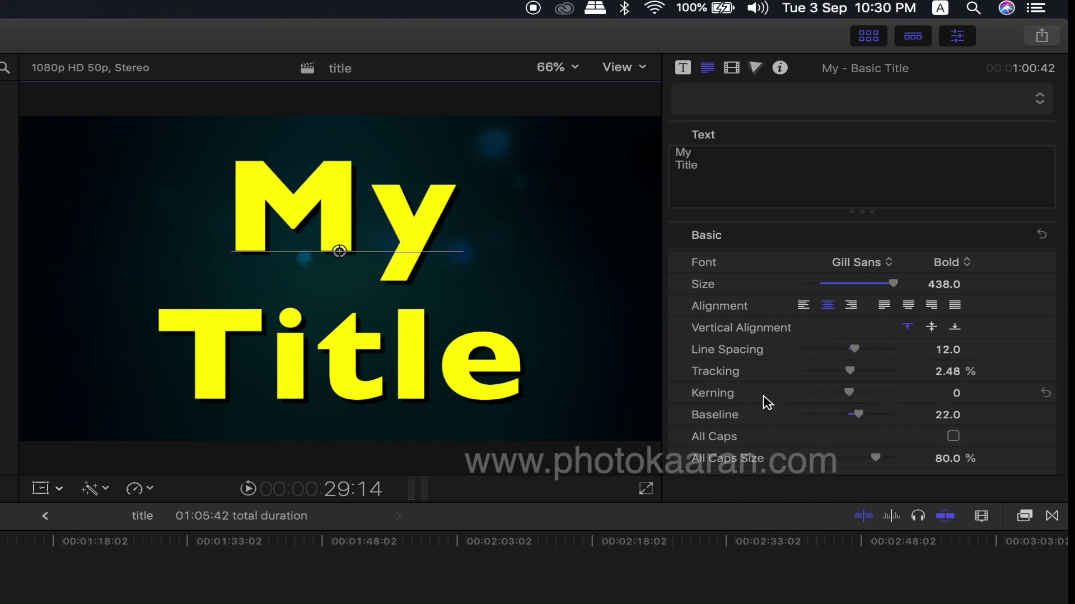
drag(848, 394, 867, 404)
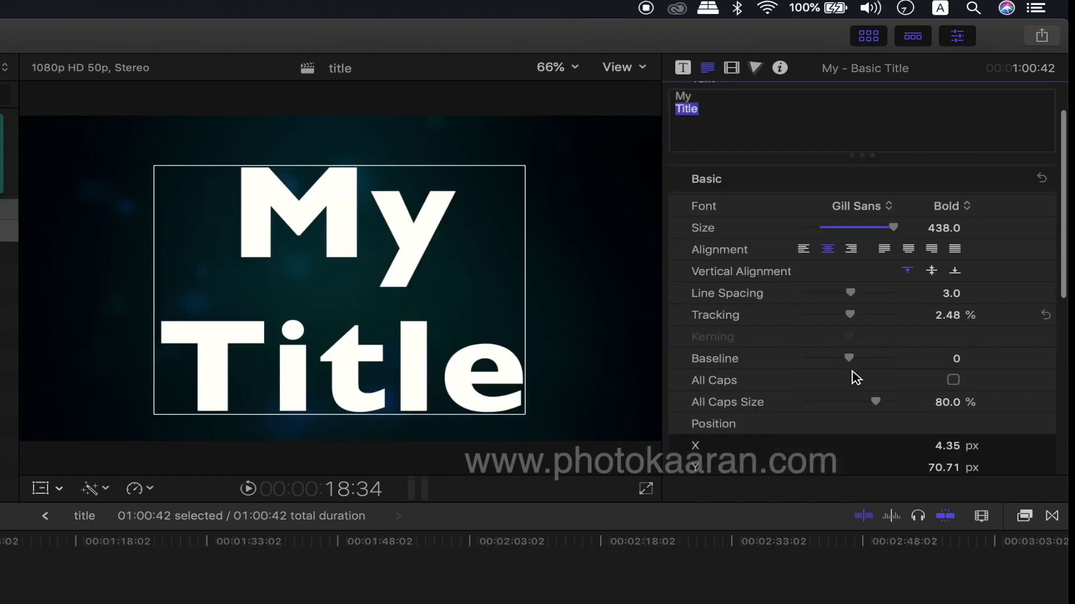
Experiment with the Baseline and Line Spacing sliders on the title
scroll(855, 378, down, 2)
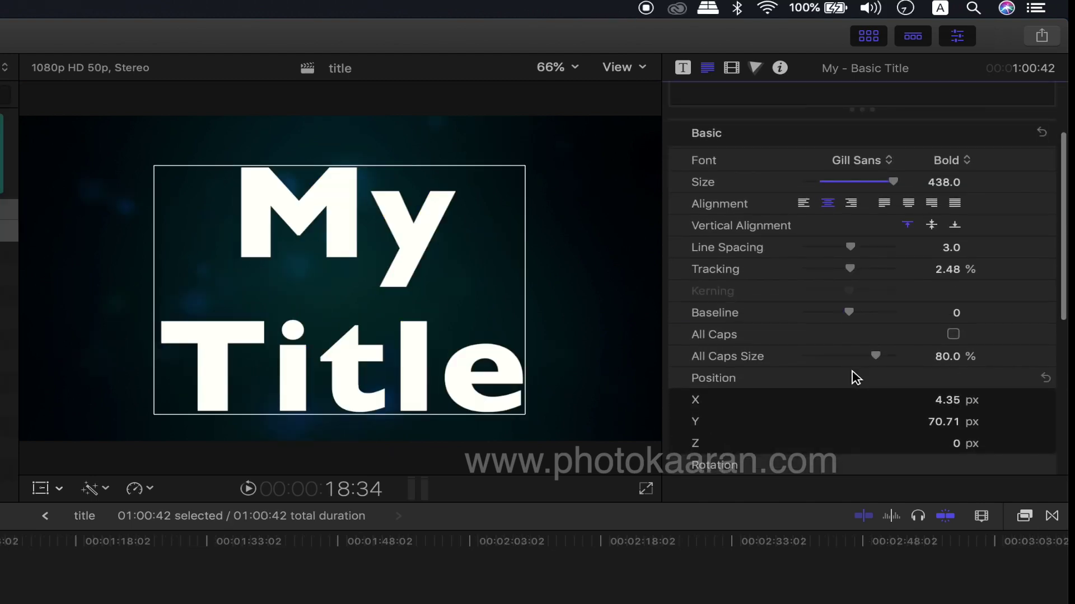
scroll(855, 378, up, 2)
drag(850, 374, 822, 375)
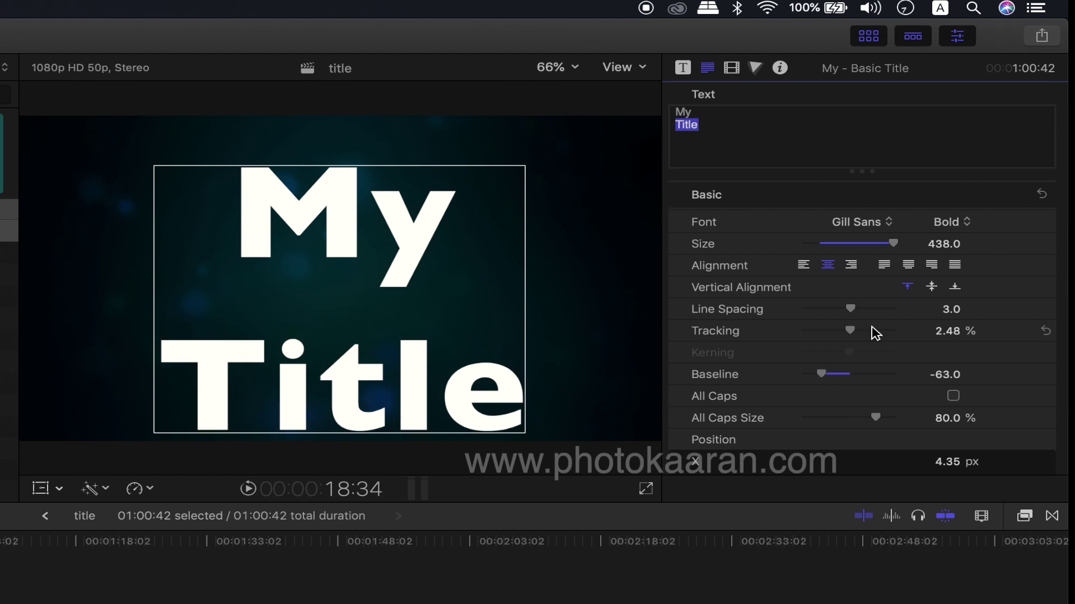
mouse_move(852, 309)
mouse_down()
mouse_move(883, 314)
mouse_move(854, 310)
mouse_up()
drag(821, 375, 856, 375)
scroll(741, 175, up, 2)
Select the word My and give it a baseline offset of 3.0
click(714, 161)
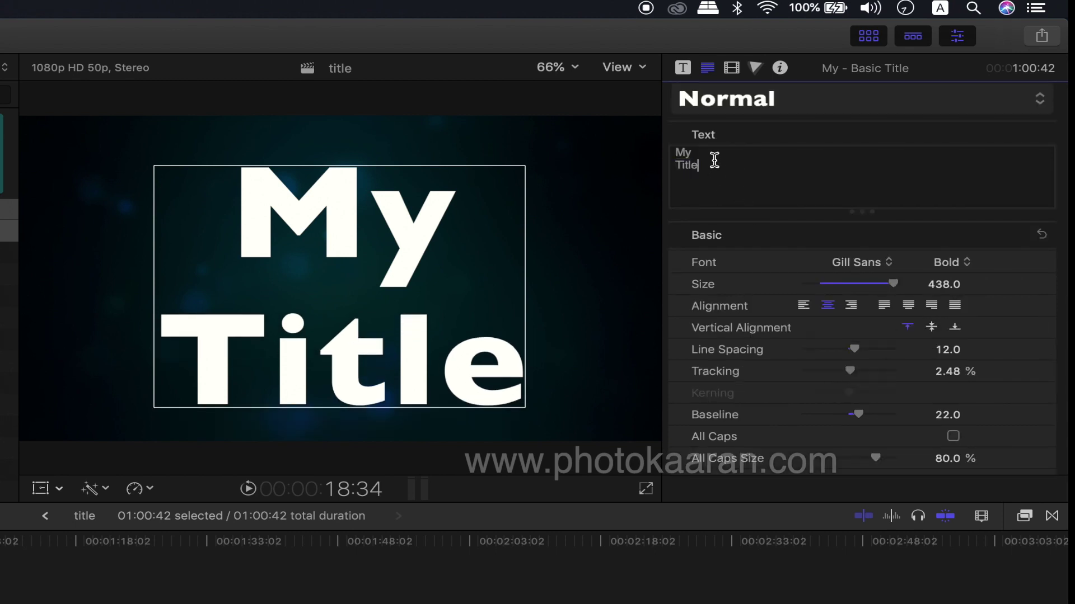
drag(706, 152, 664, 153)
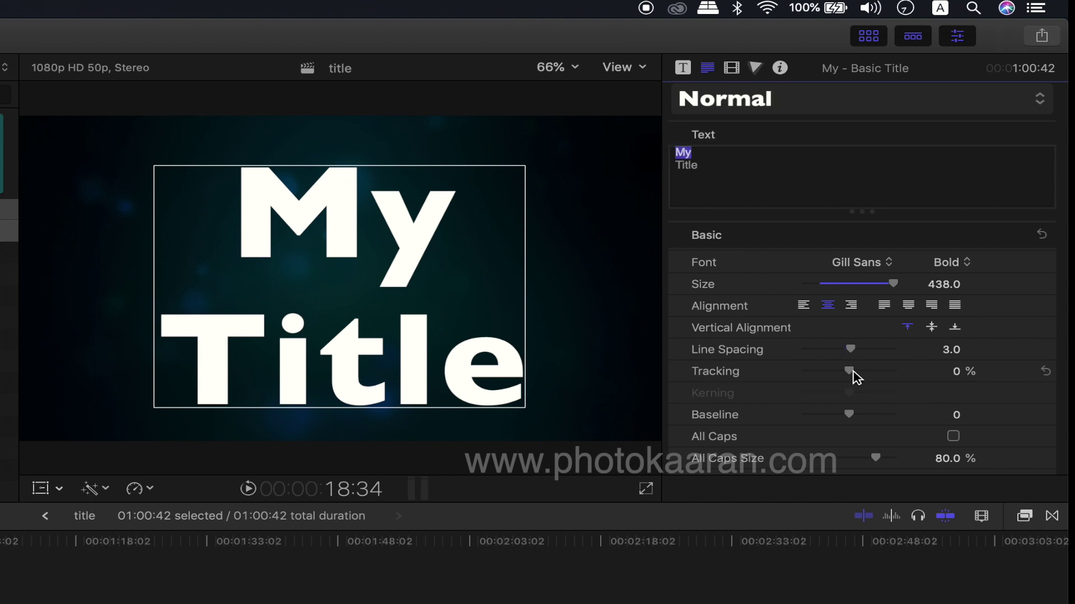
mouse_move(849, 415)
mouse_down()
mouse_move(904, 413)
mouse_move(795, 414)
mouse_move(895, 413)
mouse_move(798, 415)
mouse_move(850, 418)
mouse_up()
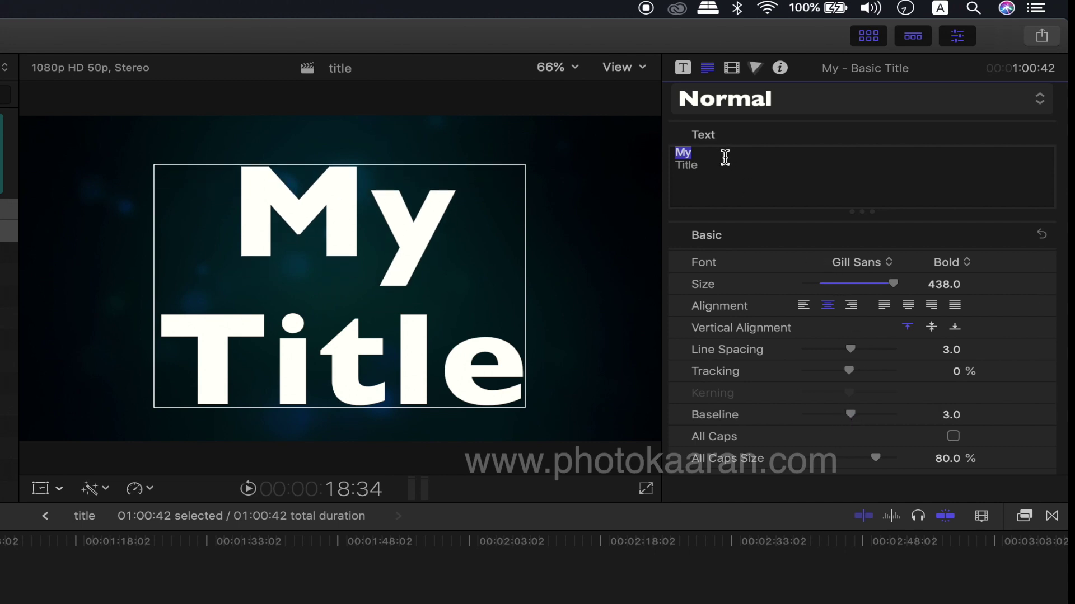
click(954, 436)
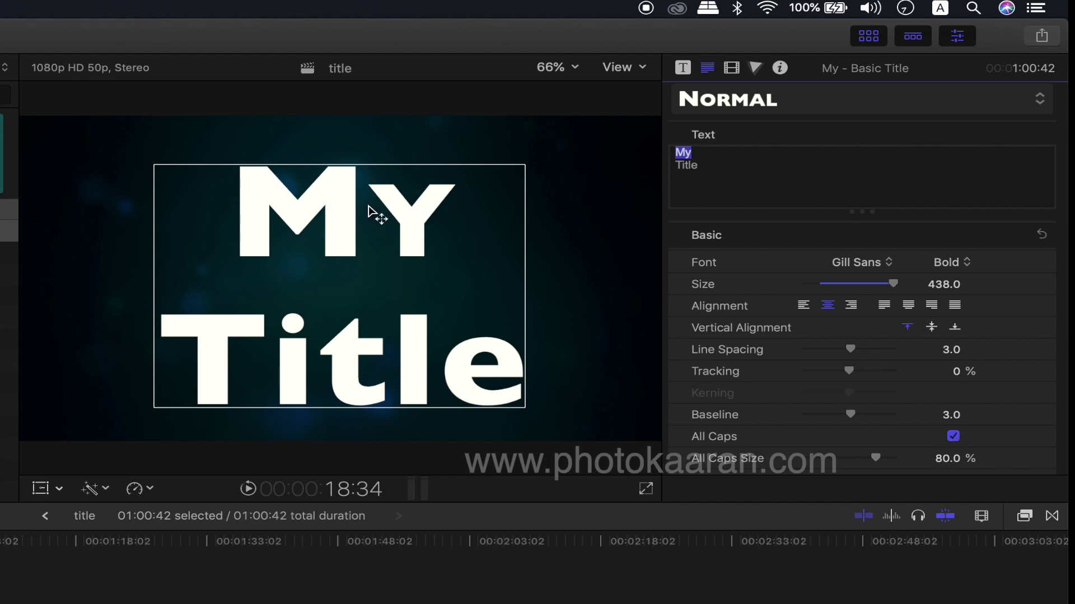
click(954, 437)
scroll(953, 445, down, 3)
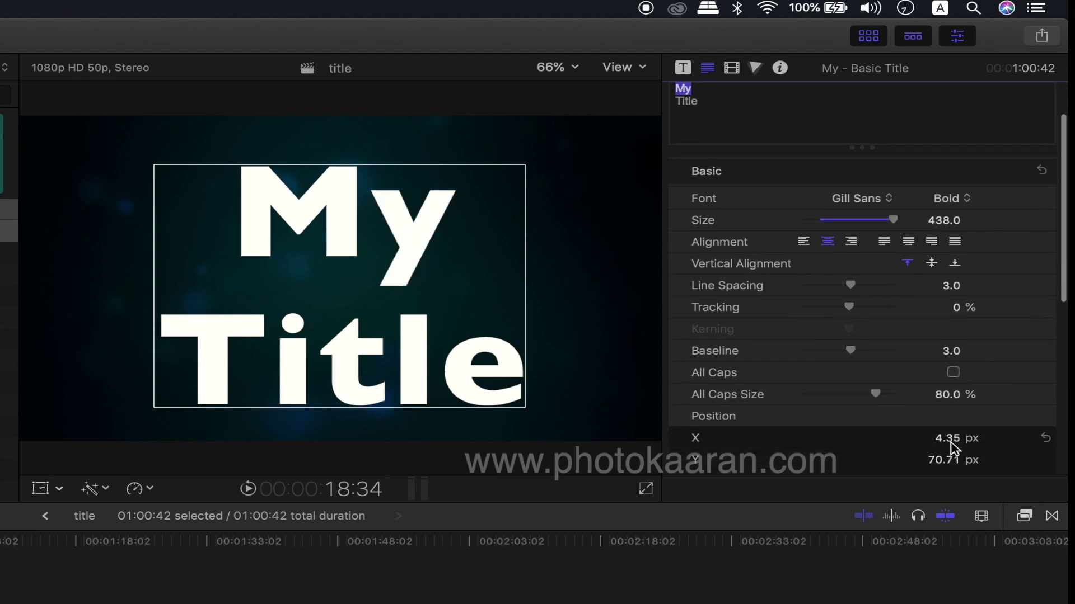
click(953, 373)
drag(952, 396, 946, 394)
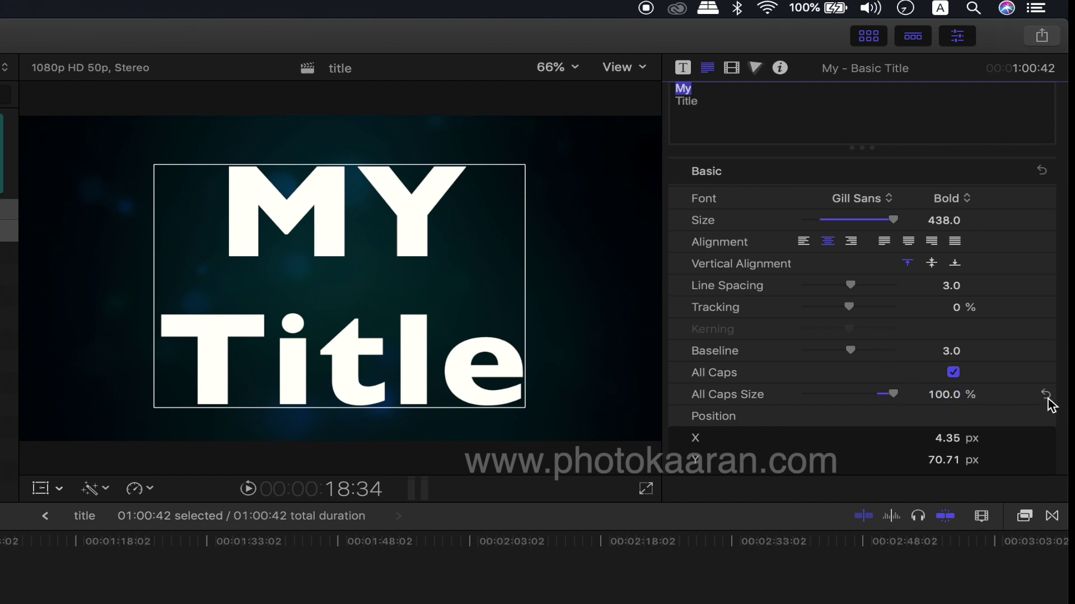
click(1045, 395)
click(953, 373)
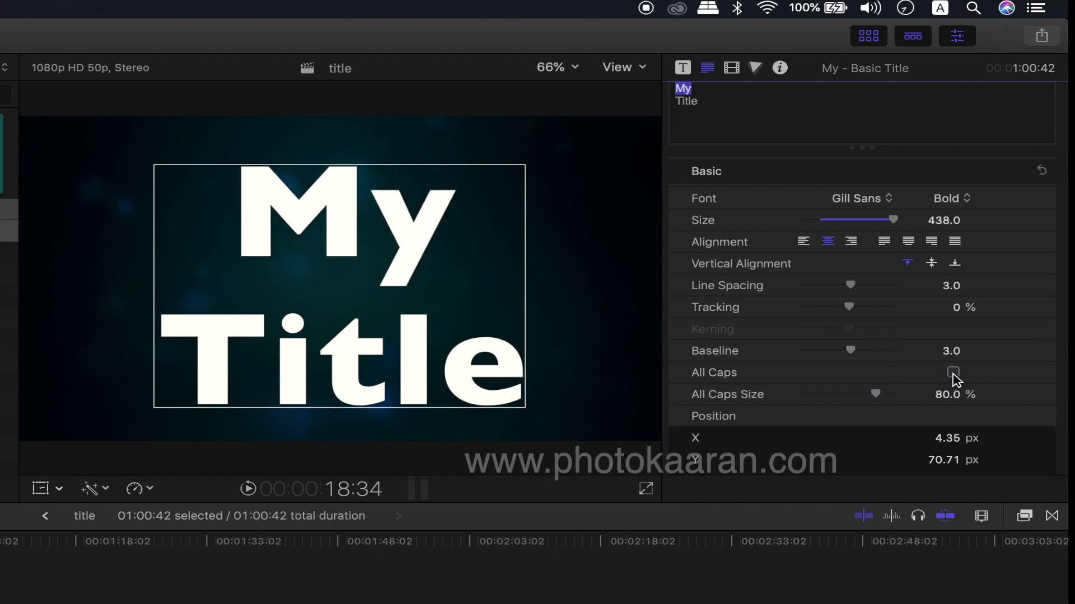
scroll(955, 379, down, 3)
scroll(955, 382, down, 1)
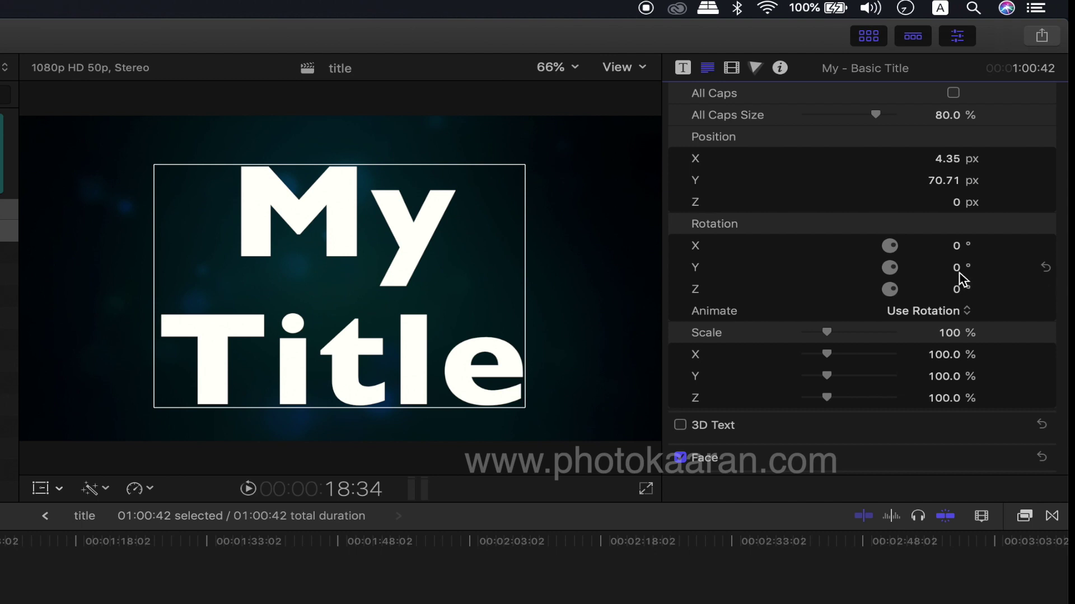
drag(960, 274, 960, 242)
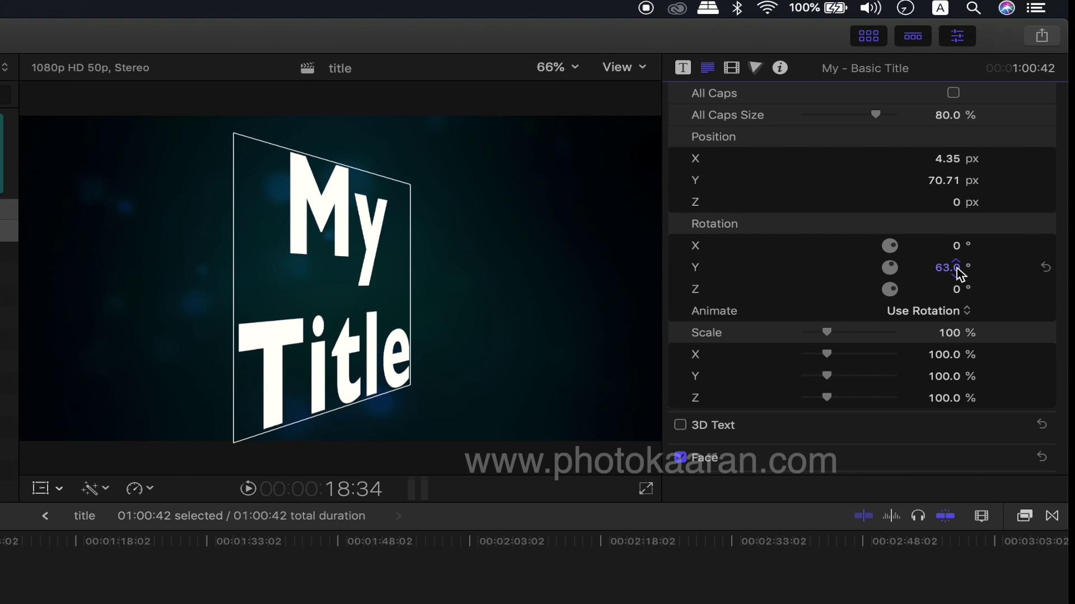
mouse_move(961, 296)
mouse_down()
mouse_move(961, 240)
mouse_move(961, 314)
mouse_up()
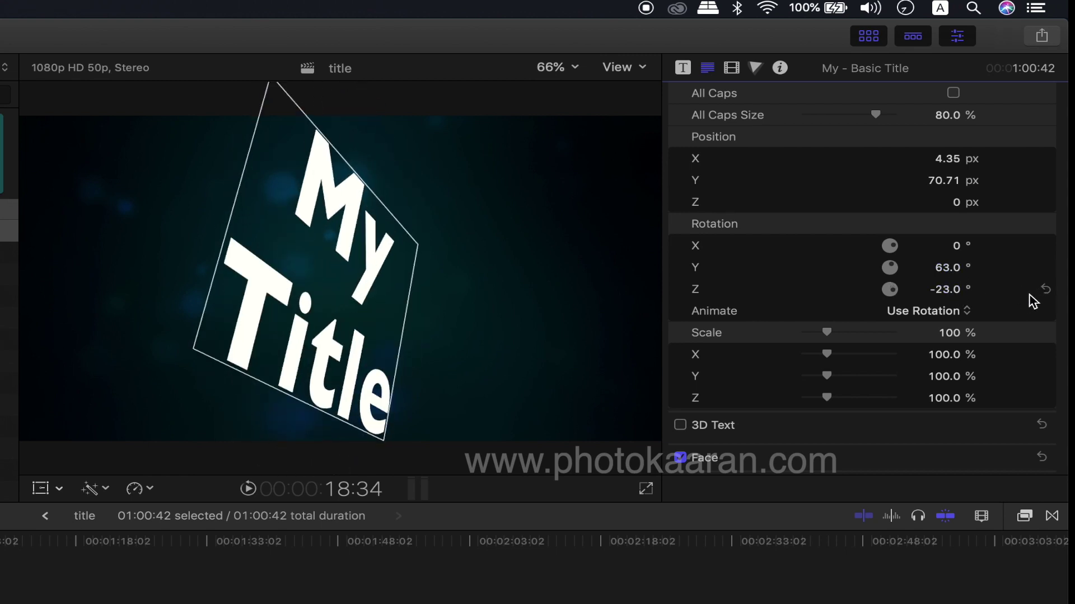
click(1045, 290)
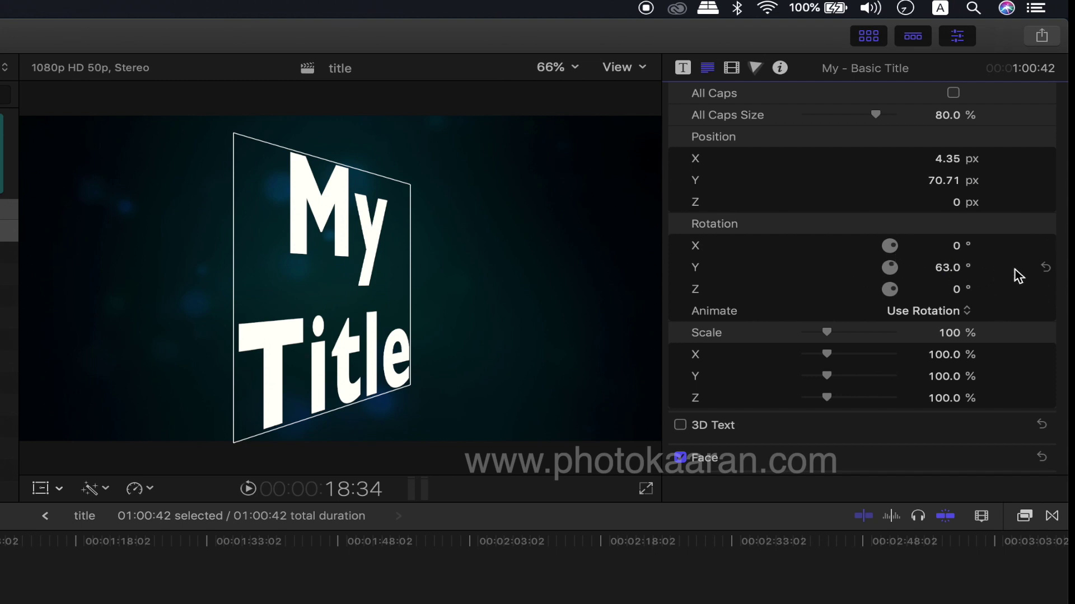
click(1045, 268)
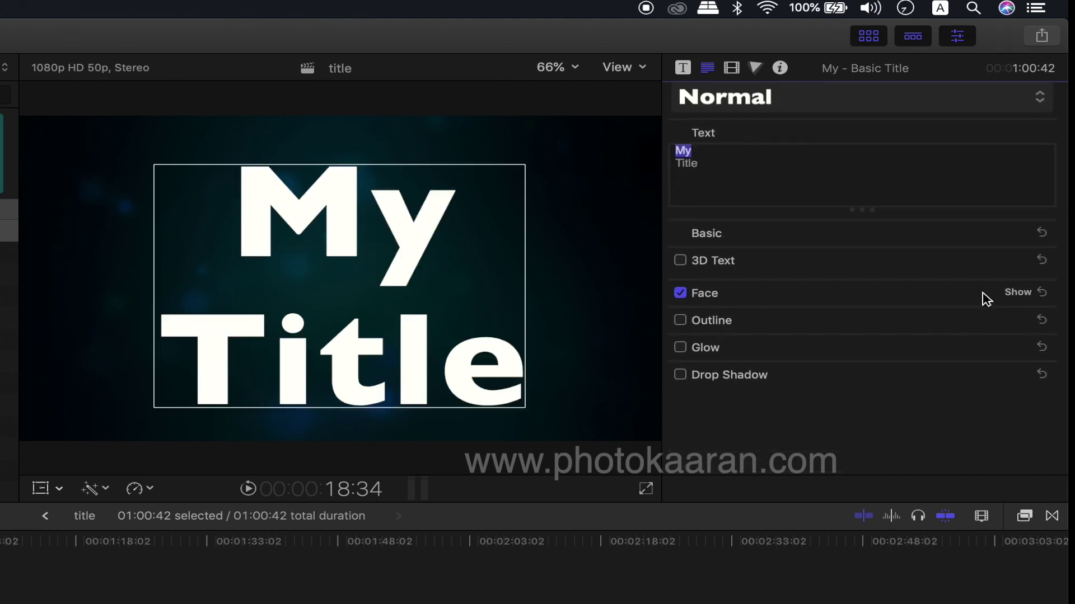
Try purple, red, green and light blue face colours, then fill both title lines blue
click(1020, 295)
click(939, 340)
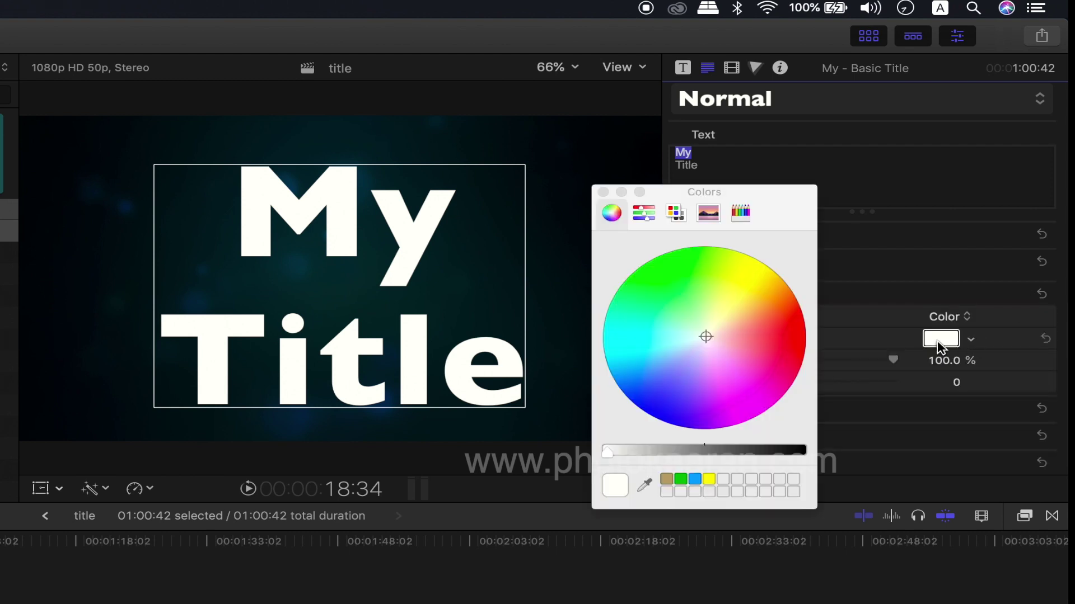
click(678, 396)
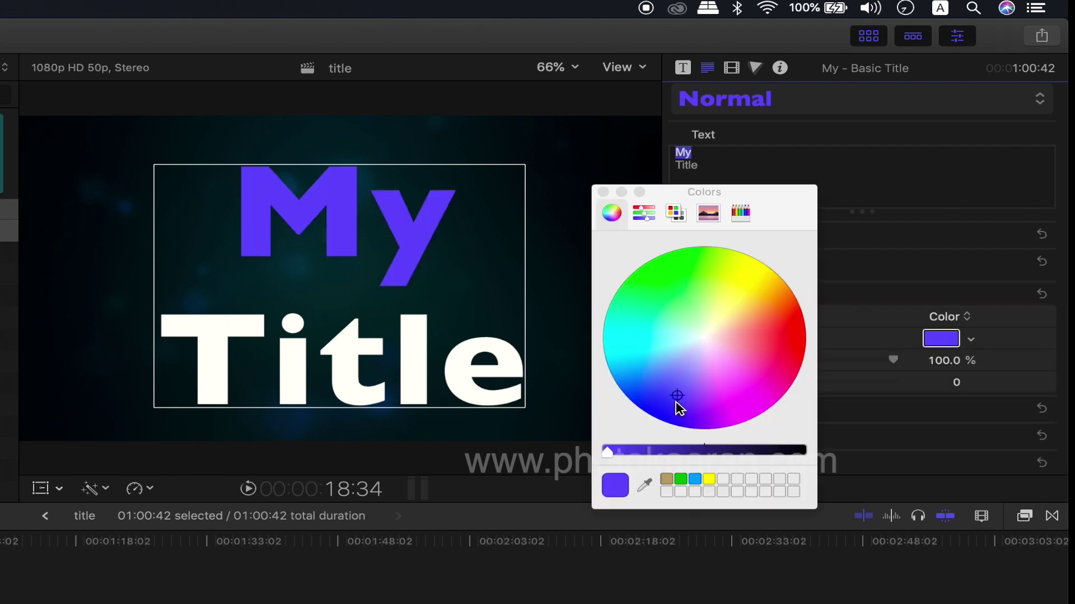
click(781, 338)
click(681, 271)
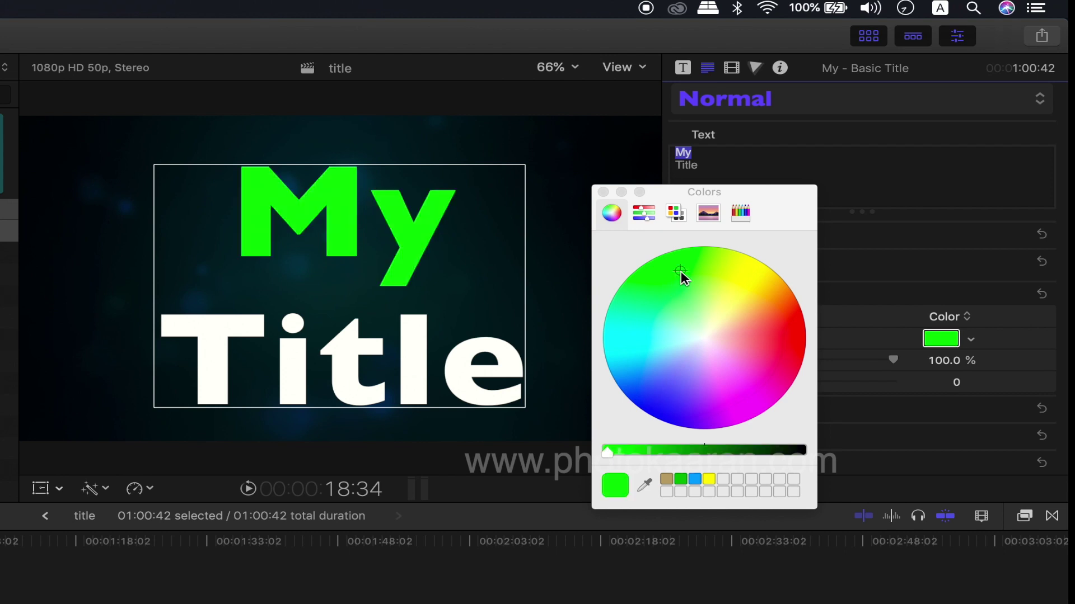
click(658, 369)
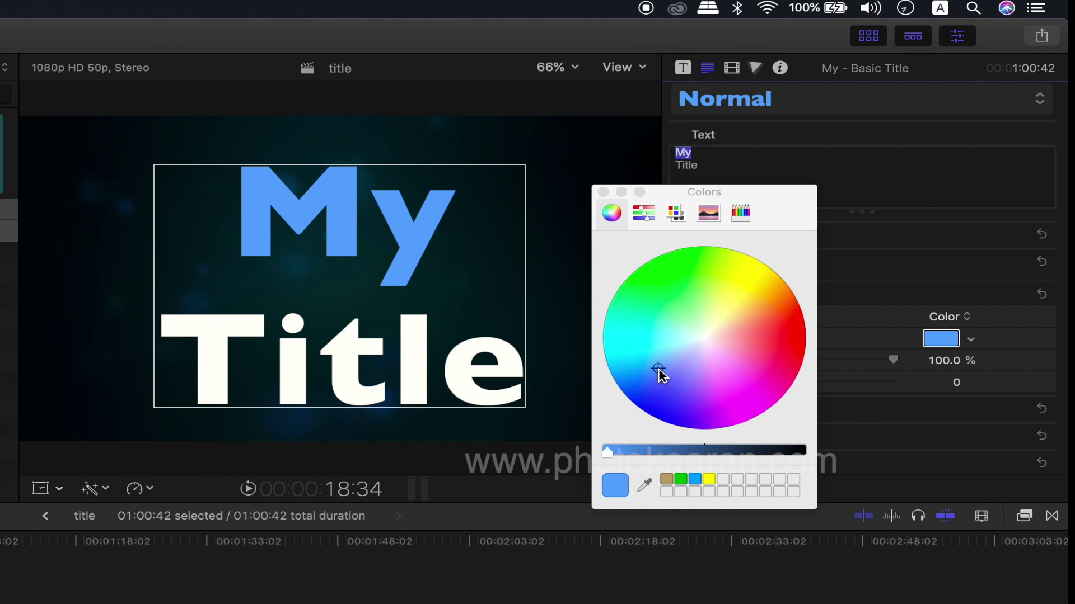
drag(701, 164, 658, 145)
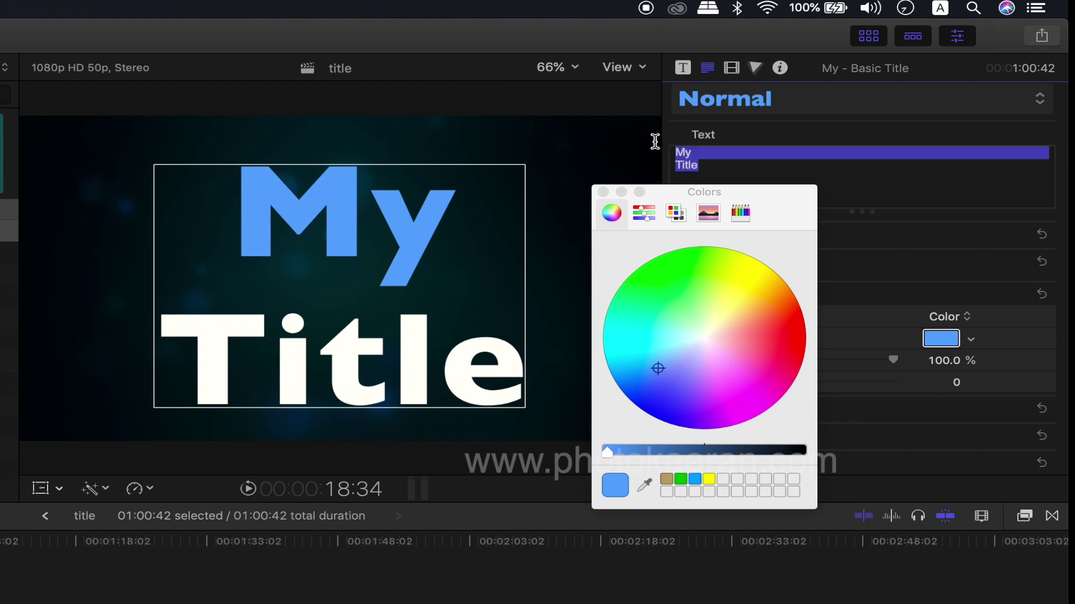
click(663, 391)
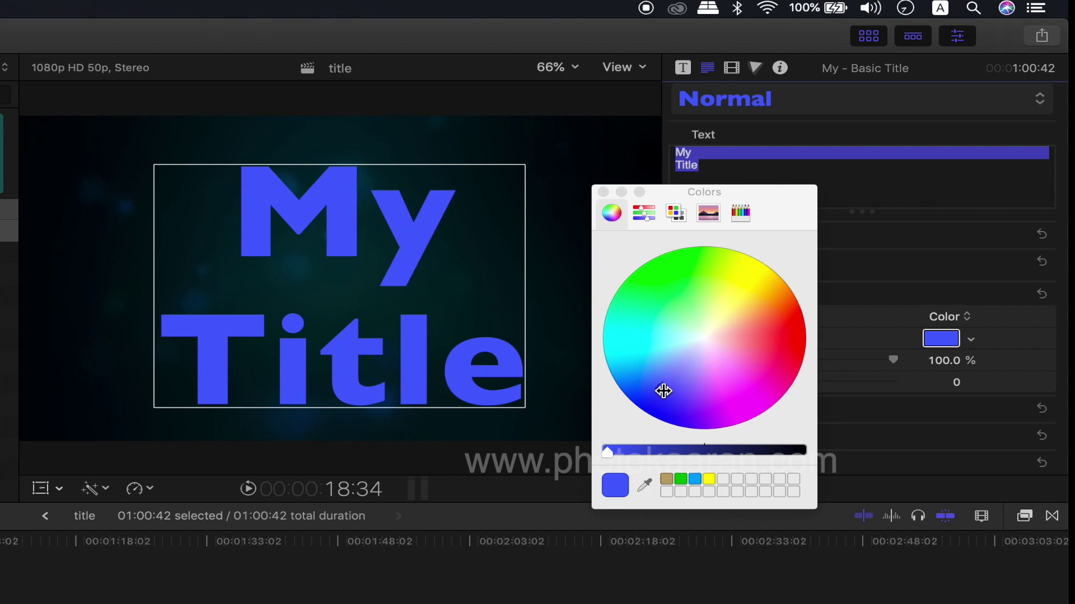
Test the face opacity, switch the face fill to Gradient and set its blur to 0
click(603, 192)
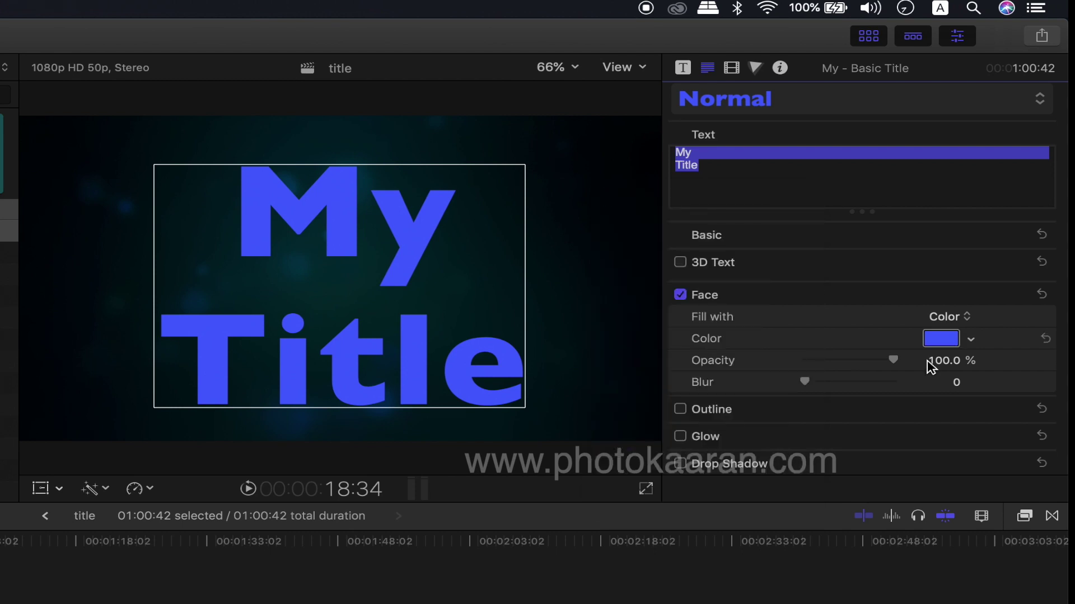
drag(894, 361, 913, 392)
drag(853, 362, 901, 365)
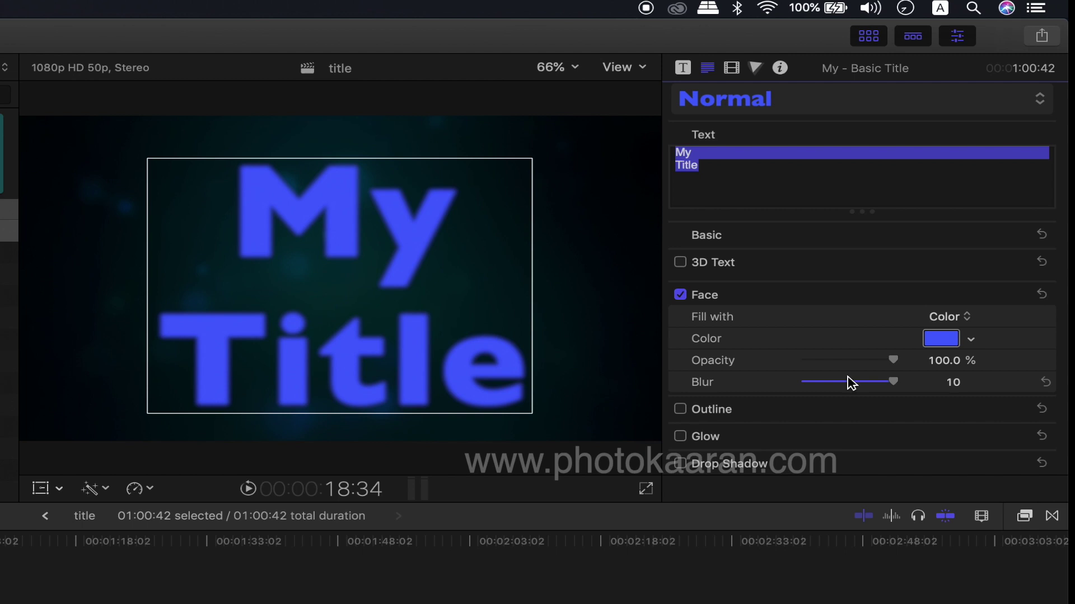
click(970, 318)
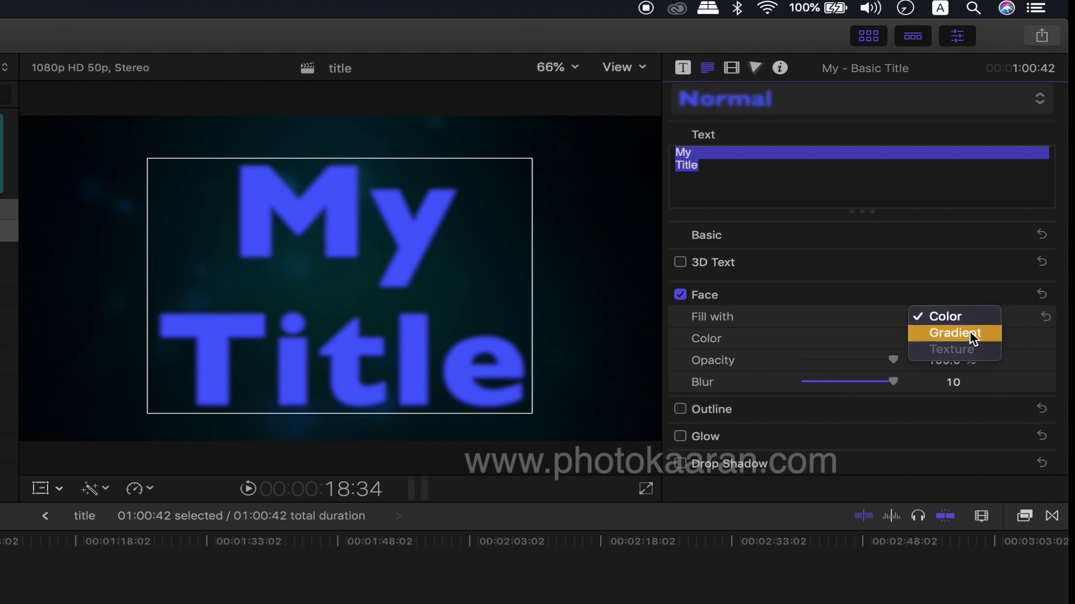
click(970, 333)
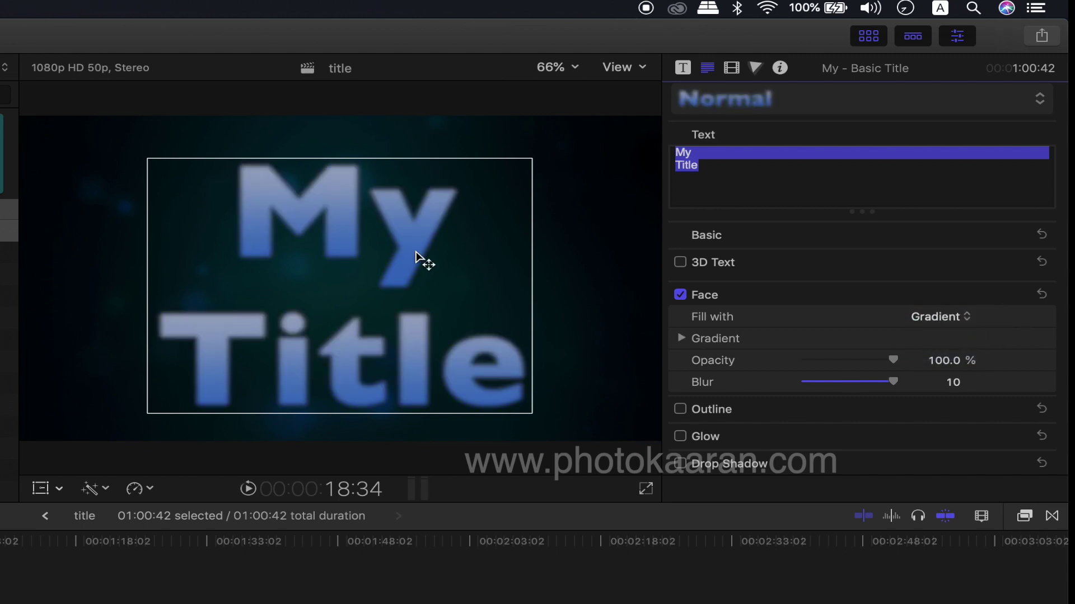
drag(894, 382, 753, 387)
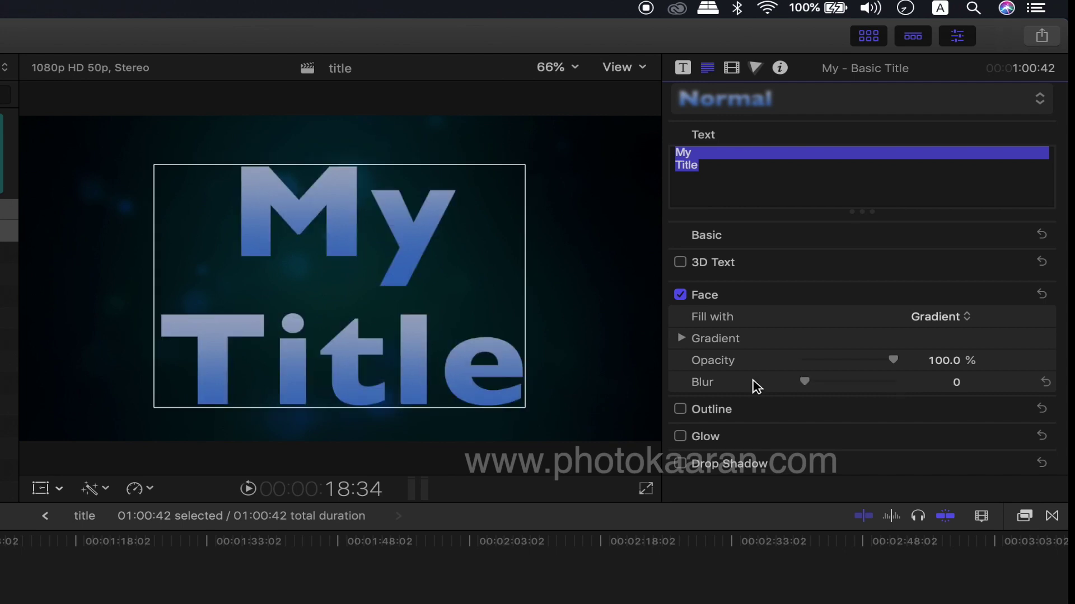
Make the gradient's end colour stop green, then switch the title face off
click(680, 340)
click(1019, 421)
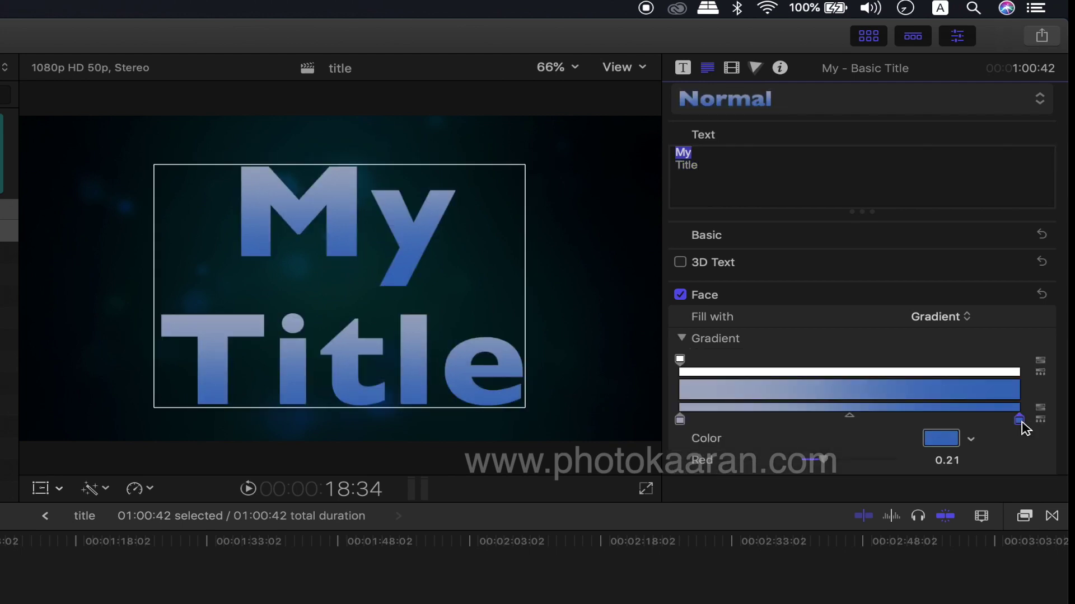
click(970, 440)
click(925, 494)
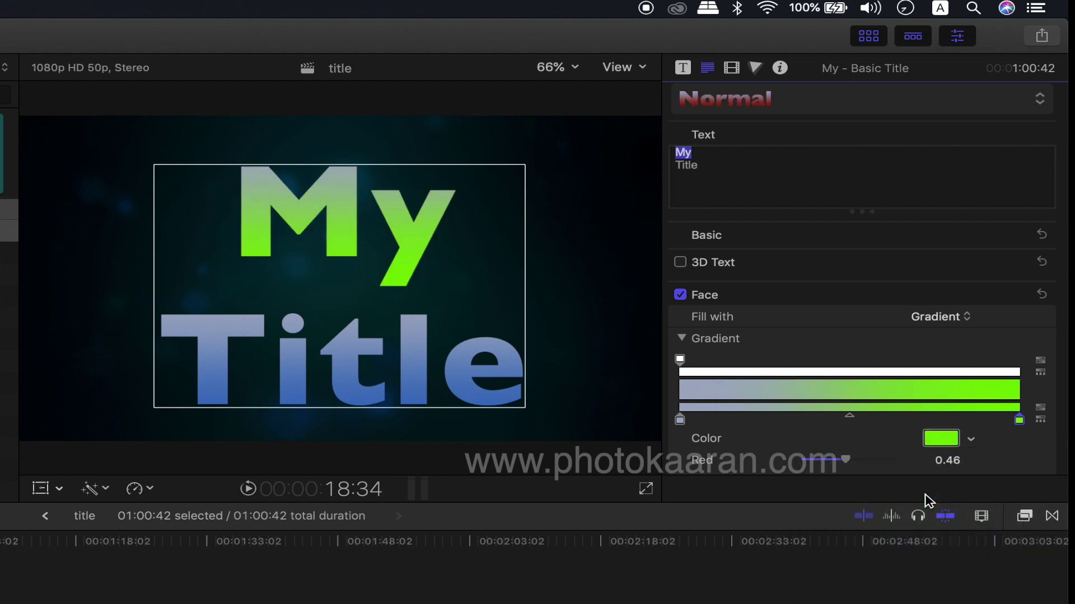
scroll(854, 314, down, 3)
scroll(688, 291, up, 3)
click(680, 295)
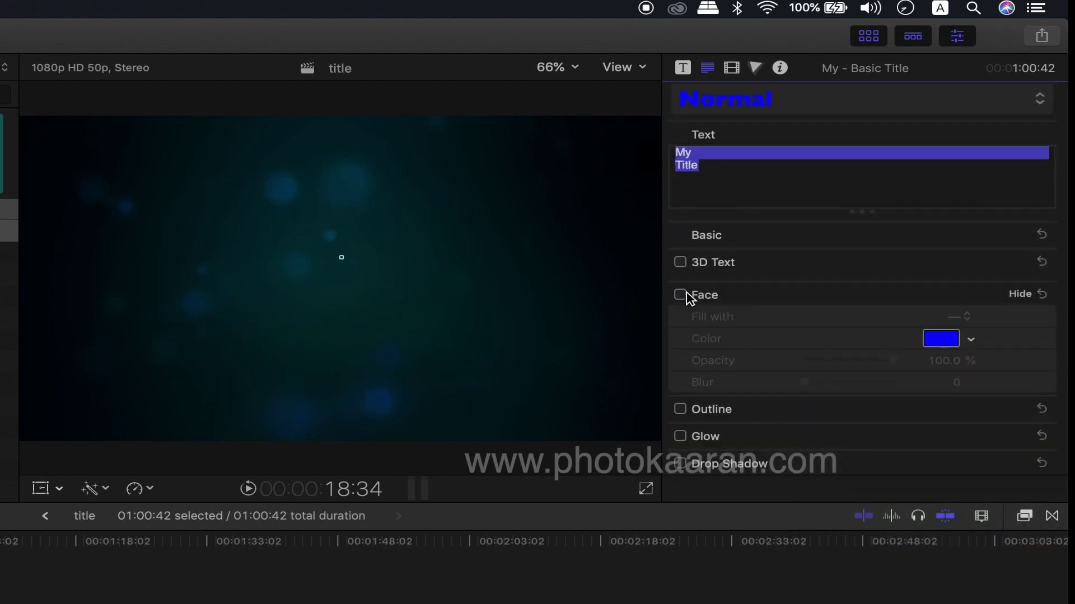
Turn the face back on and add a yellow-green outline with its blur softened to 4.58
click(680, 295)
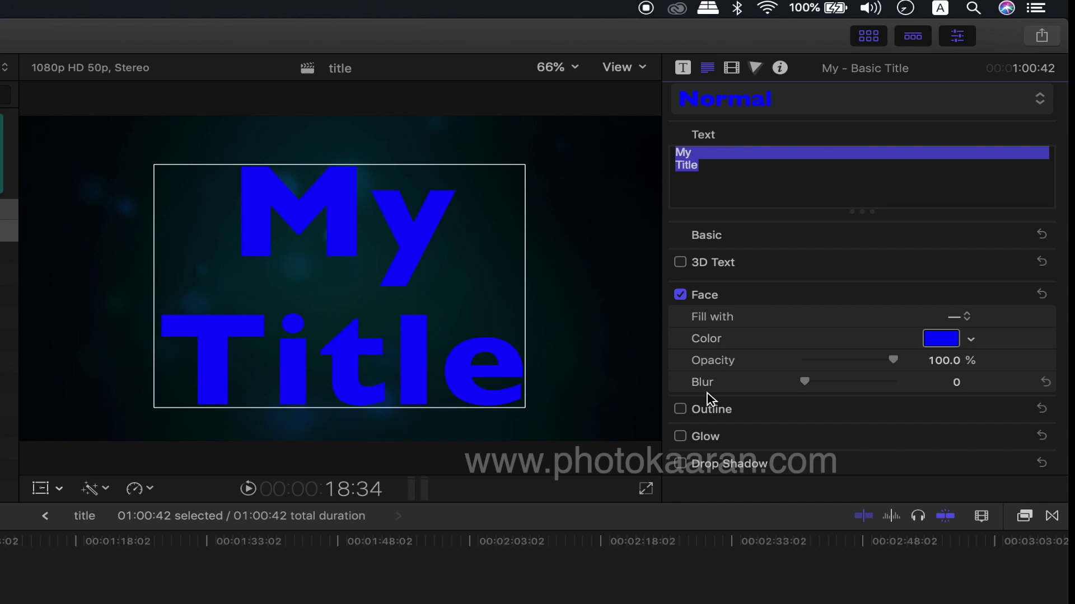
click(681, 411)
click(1015, 409)
scroll(963, 412, down, 2)
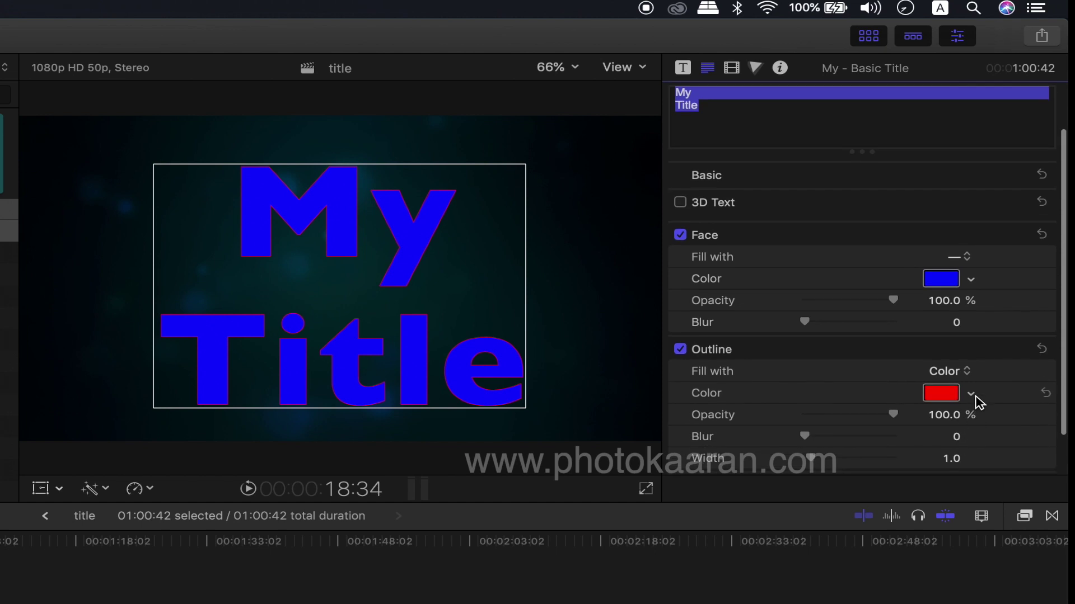
click(973, 395)
click(931, 441)
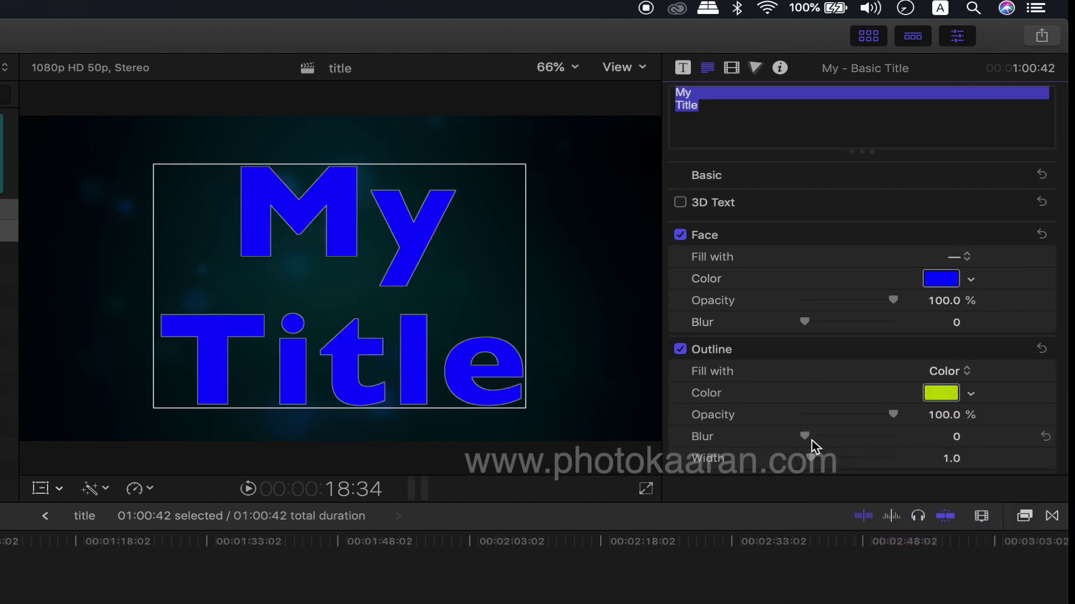
drag(806, 438, 888, 462)
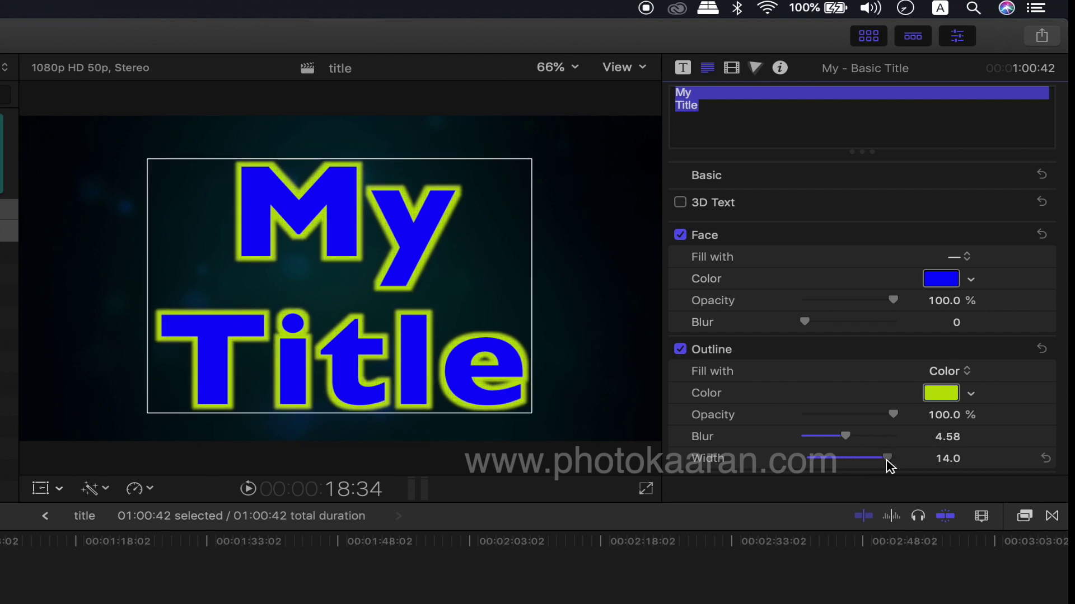
scroll(889, 465, down, 2)
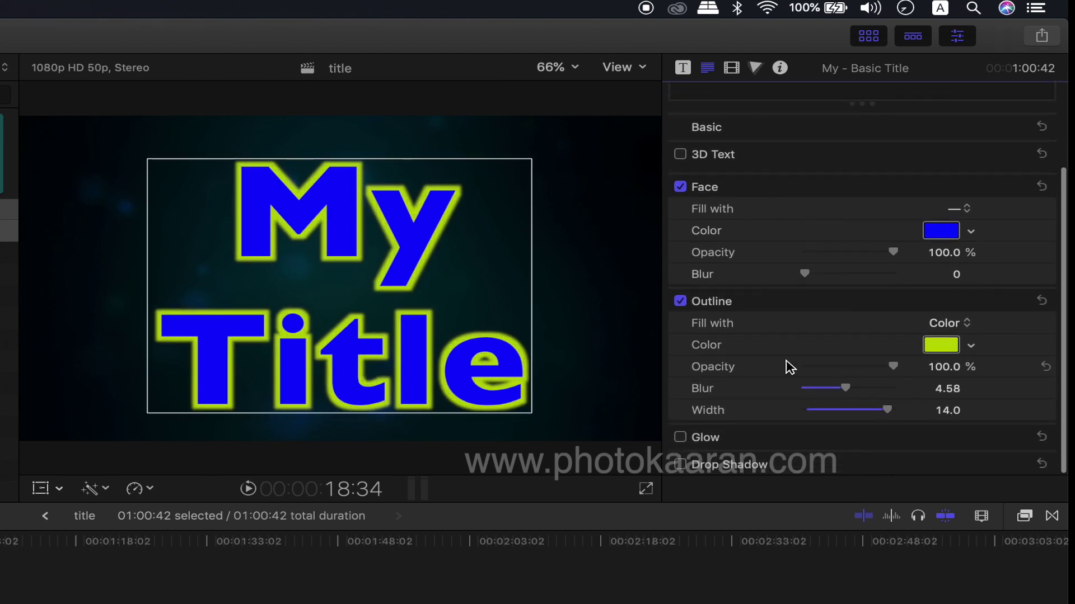
Try Gradient and Texture outline fills, return to Color, then switch the outline off
click(968, 323)
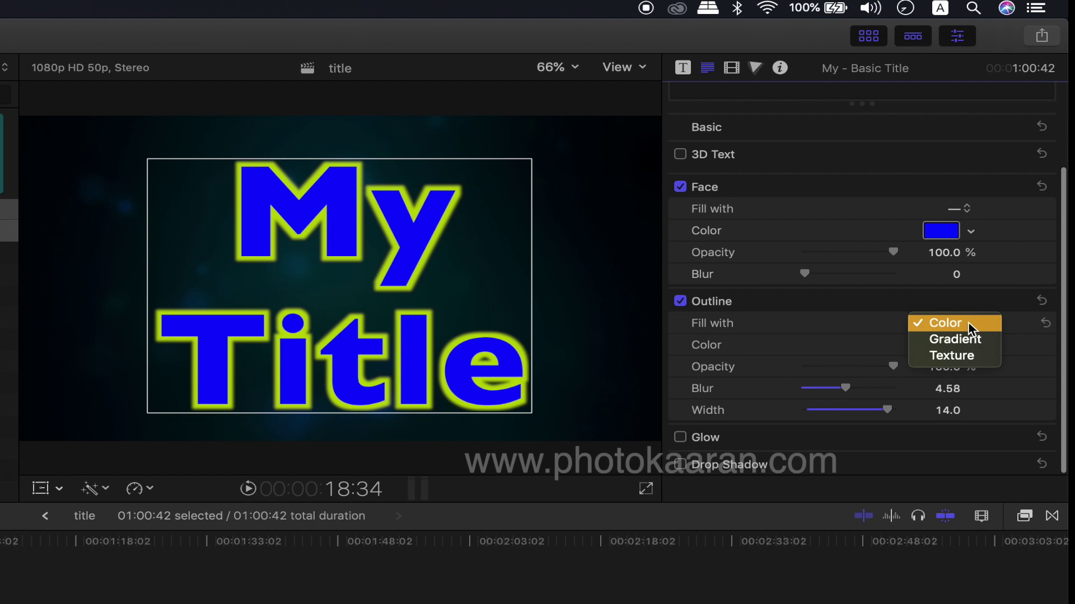
click(971, 339)
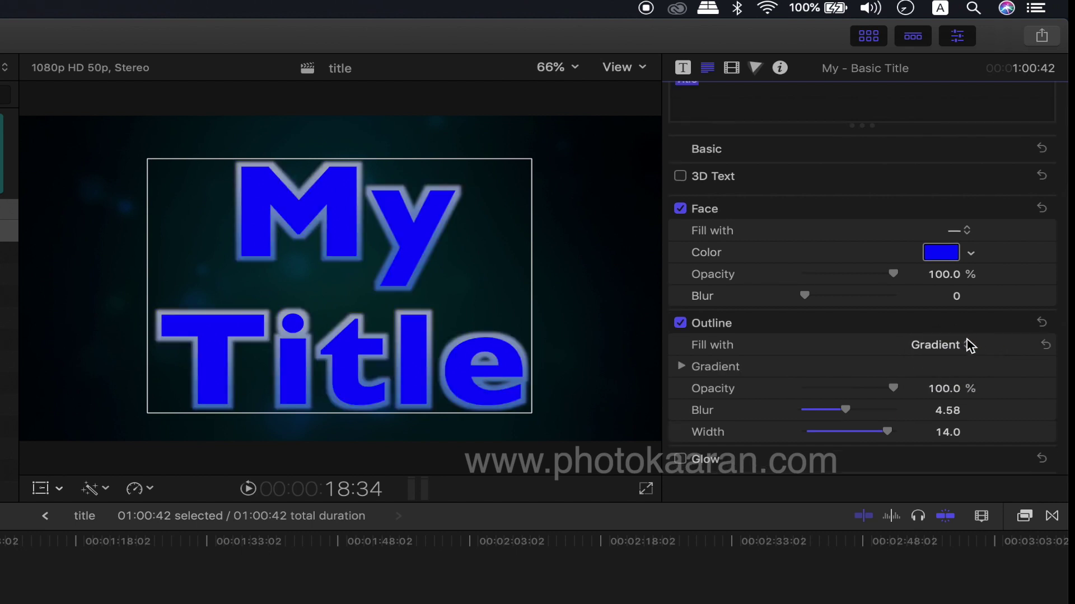
click(972, 345)
click(964, 363)
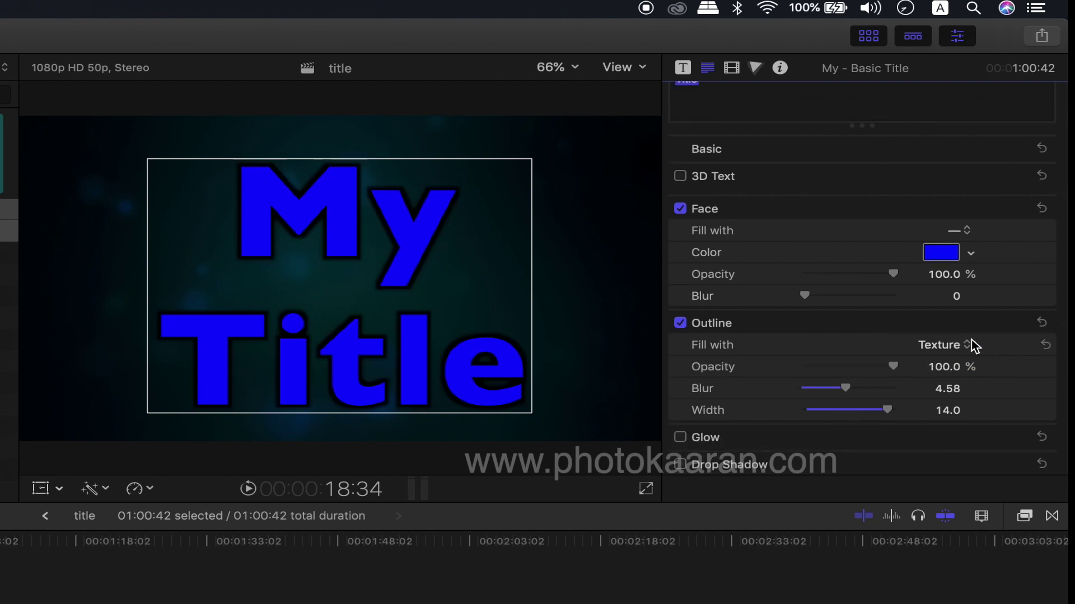
click(967, 350)
click(946, 312)
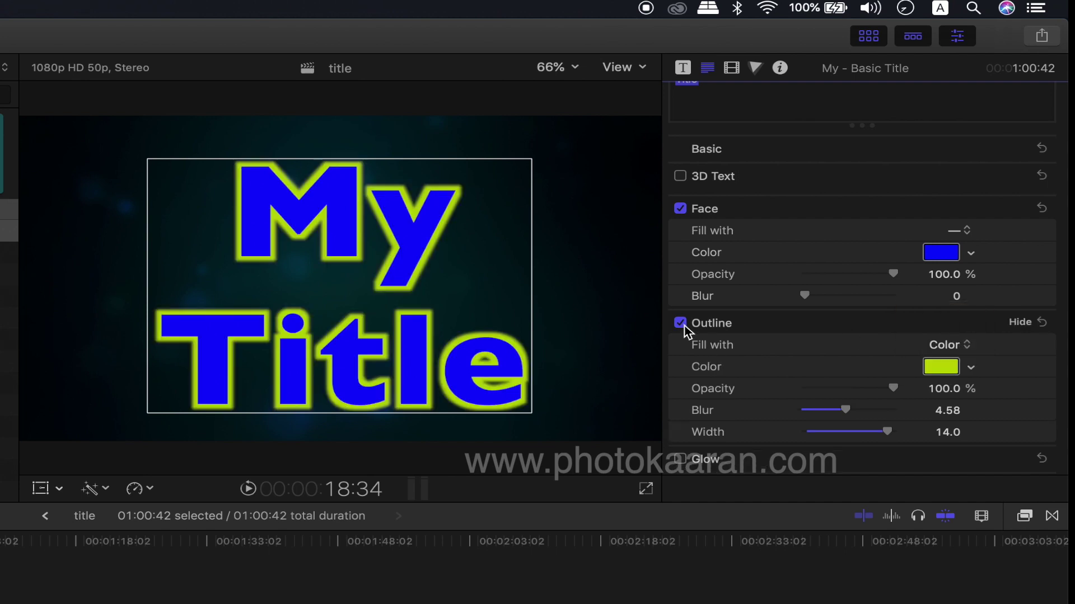
click(680, 323)
scroll(777, 375, down, 2)
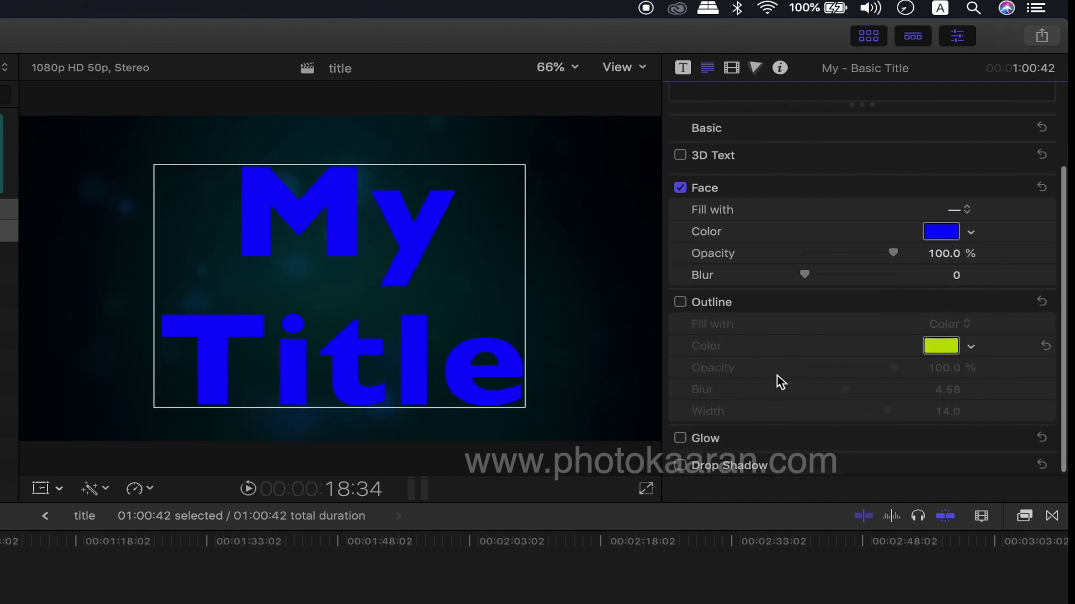
Add a yellow colour-filled glow to the title with blur 10 and radius 100
click(681, 439)
drag(814, 416, 907, 422)
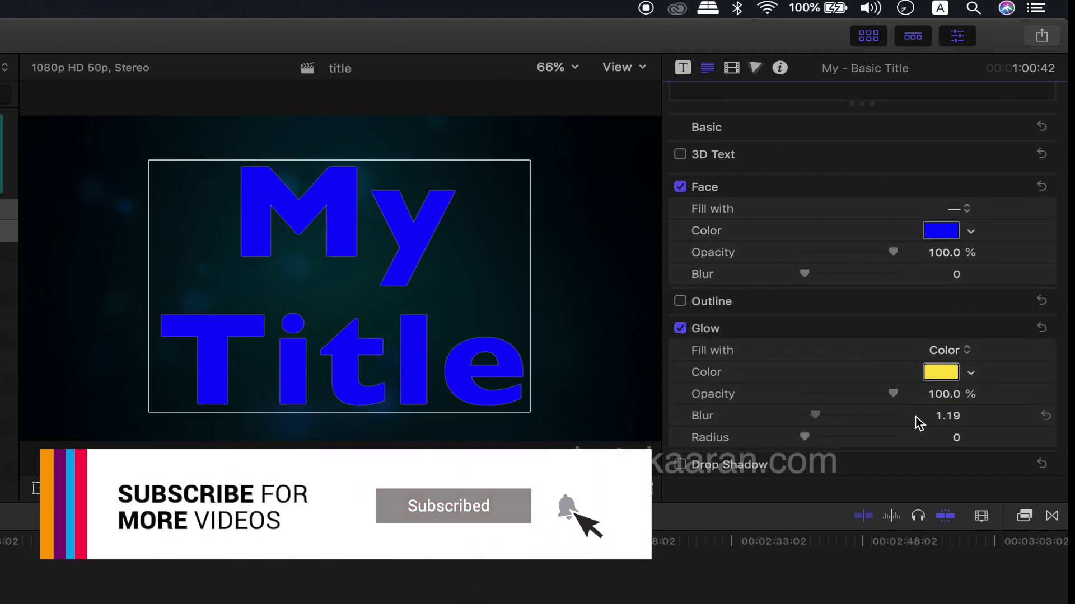
drag(823, 440, 900, 442)
click(968, 352)
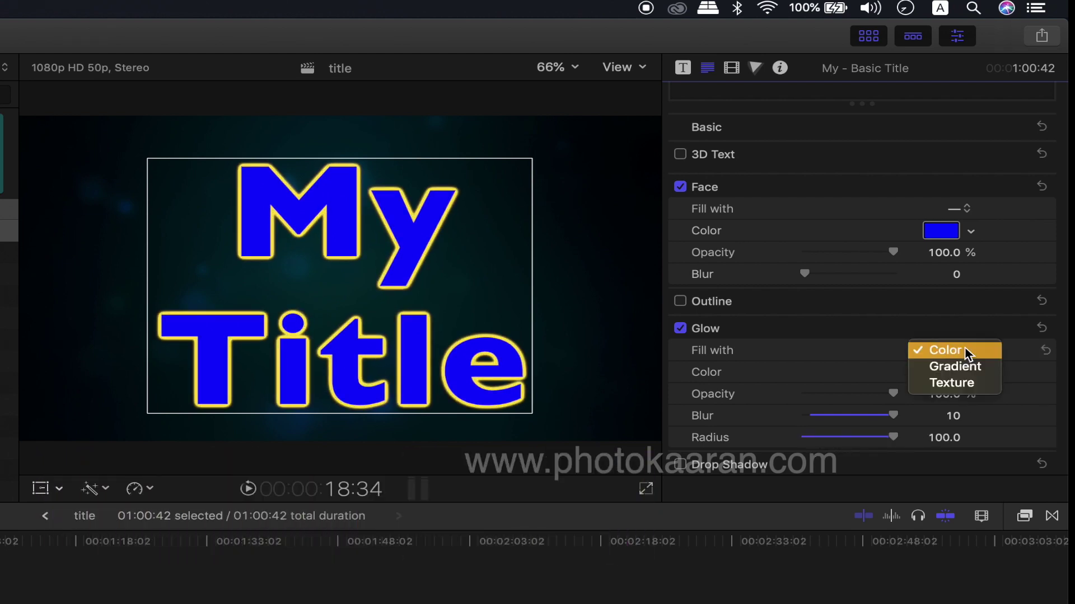
click(834, 353)
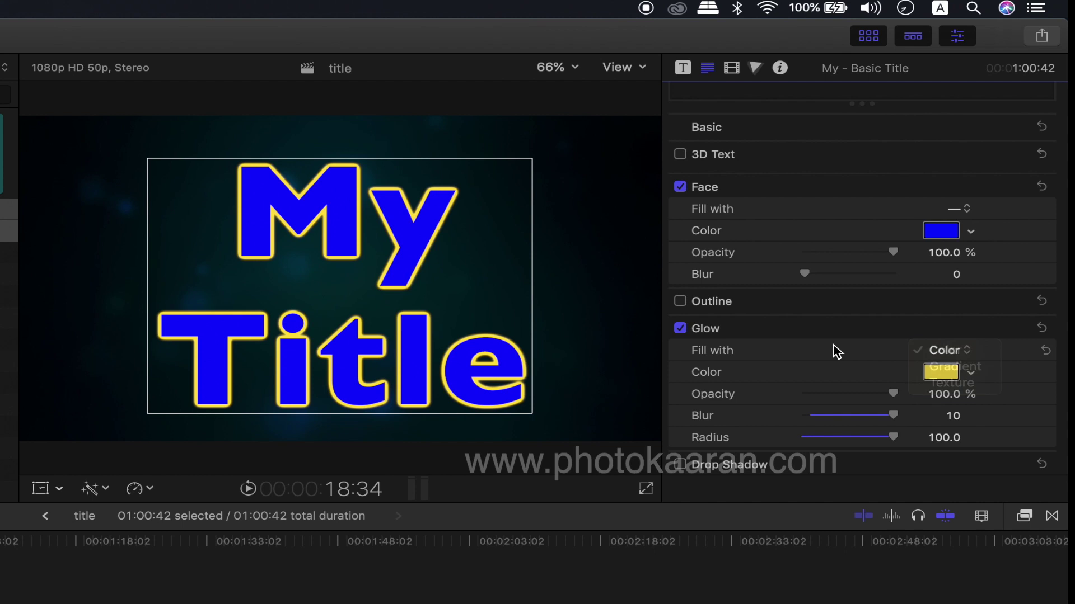
mouse_move(939, 398)
mouse_down()
mouse_move(918, 399)
mouse_move(944, 394)
mouse_up()
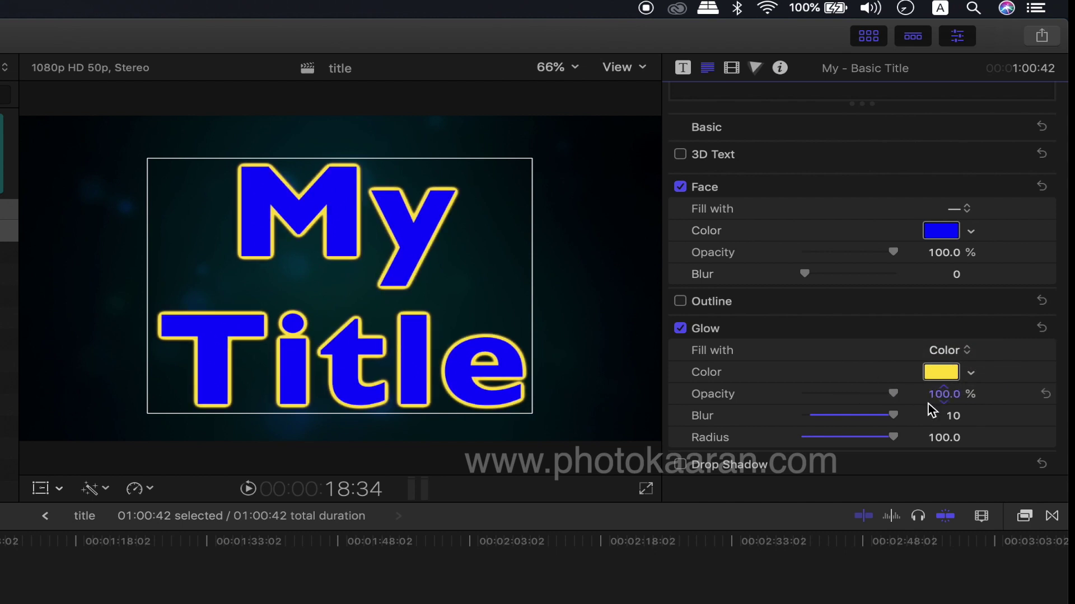
click(1016, 330)
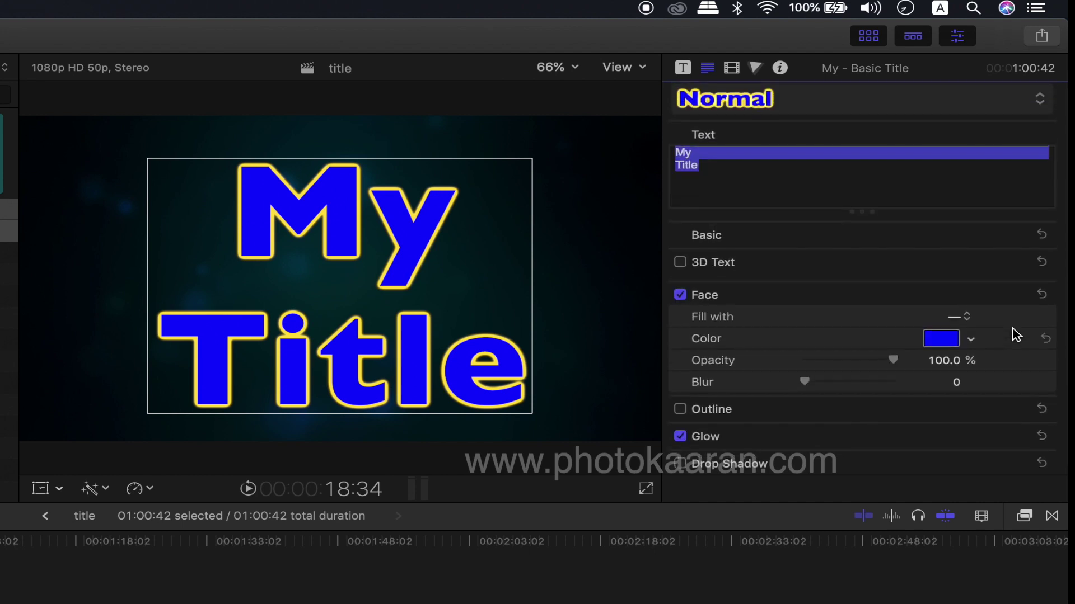
Turn off Glow and eyedrop the yellow clip's colour as the title's face colour
click(681, 437)
mouse_move(770, 468)
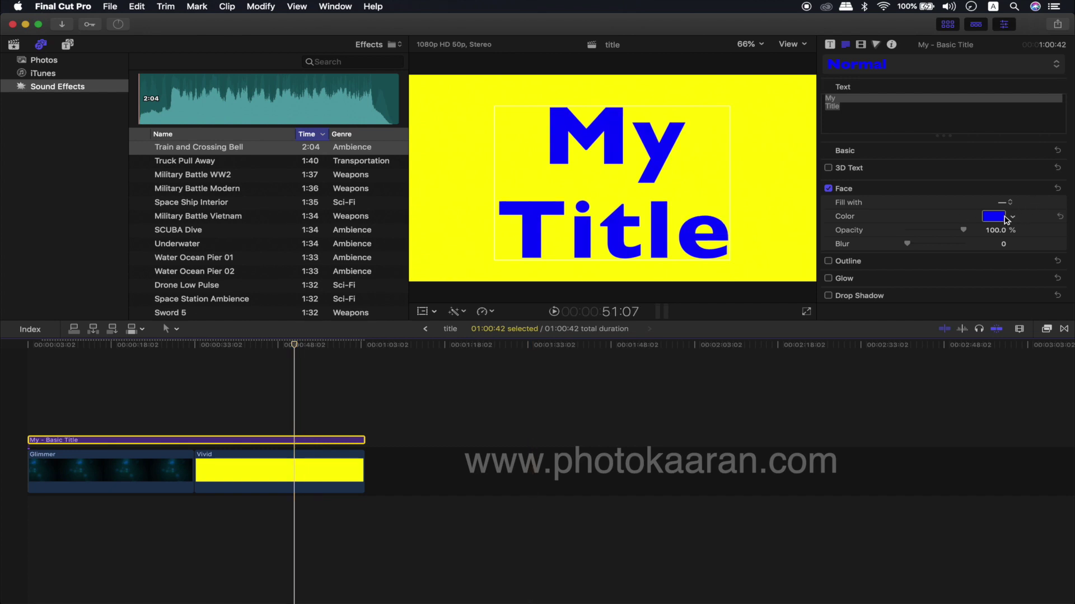
click(994, 216)
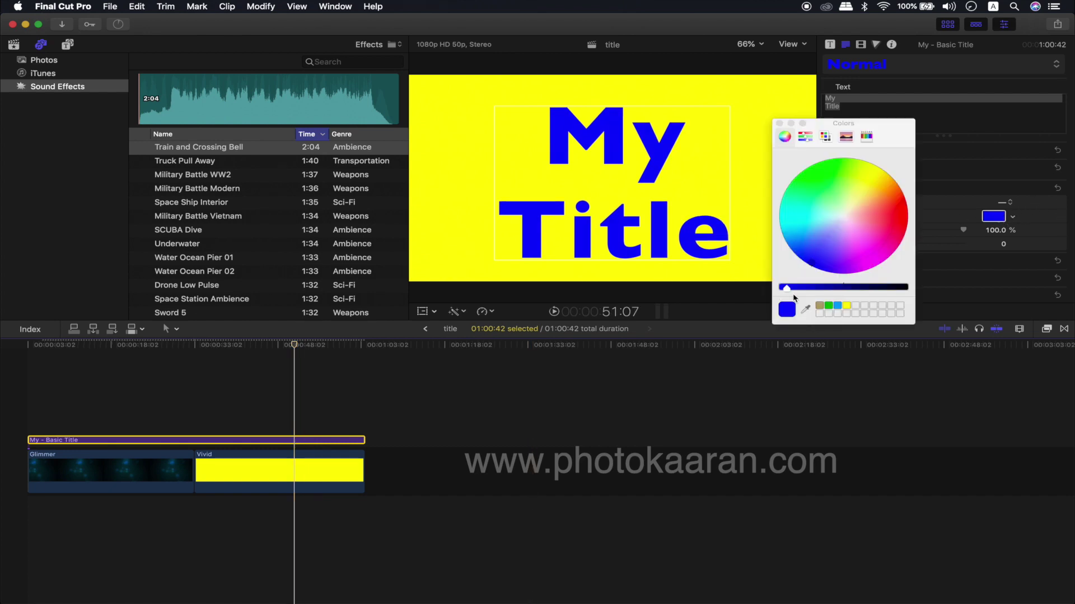
click(807, 310)
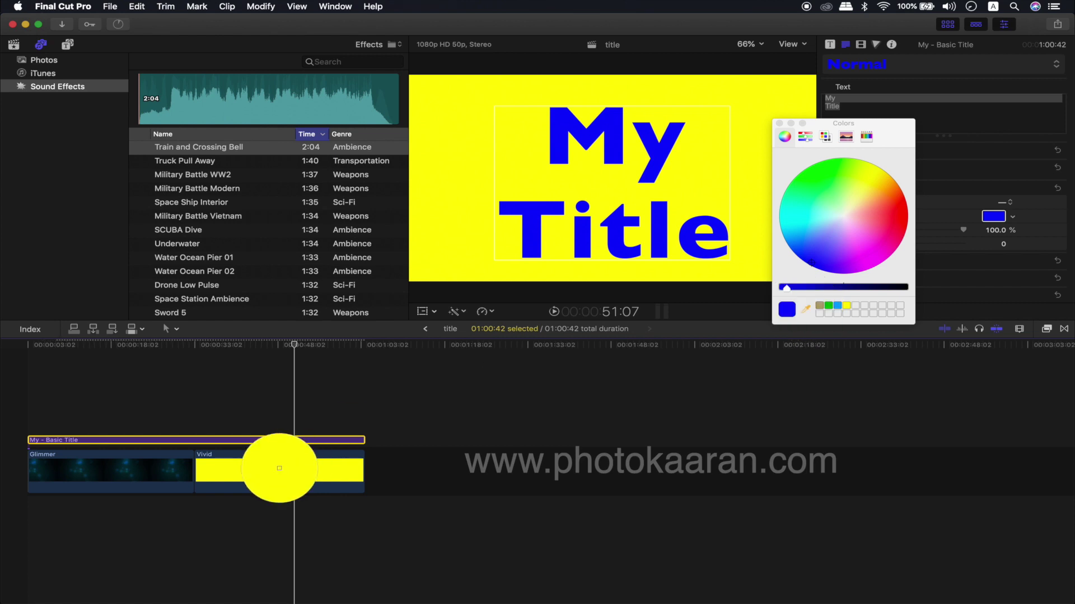
click(276, 474)
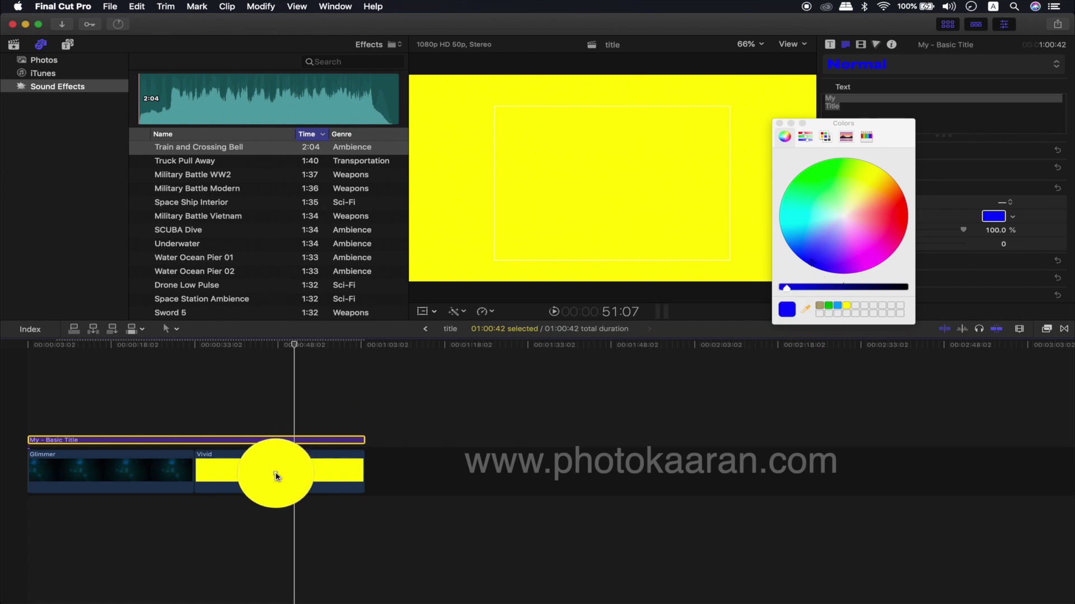
click(779, 123)
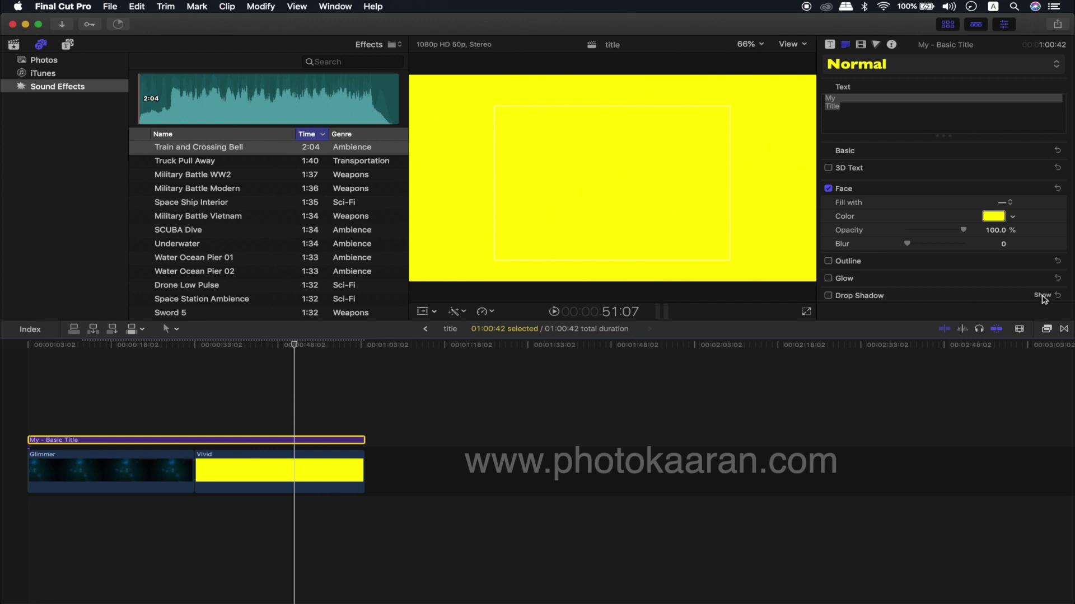
Enable Drop Shadow with 100% opacity, blur about 2, distance 21 and angle 315°
click(1042, 295)
click(828, 214)
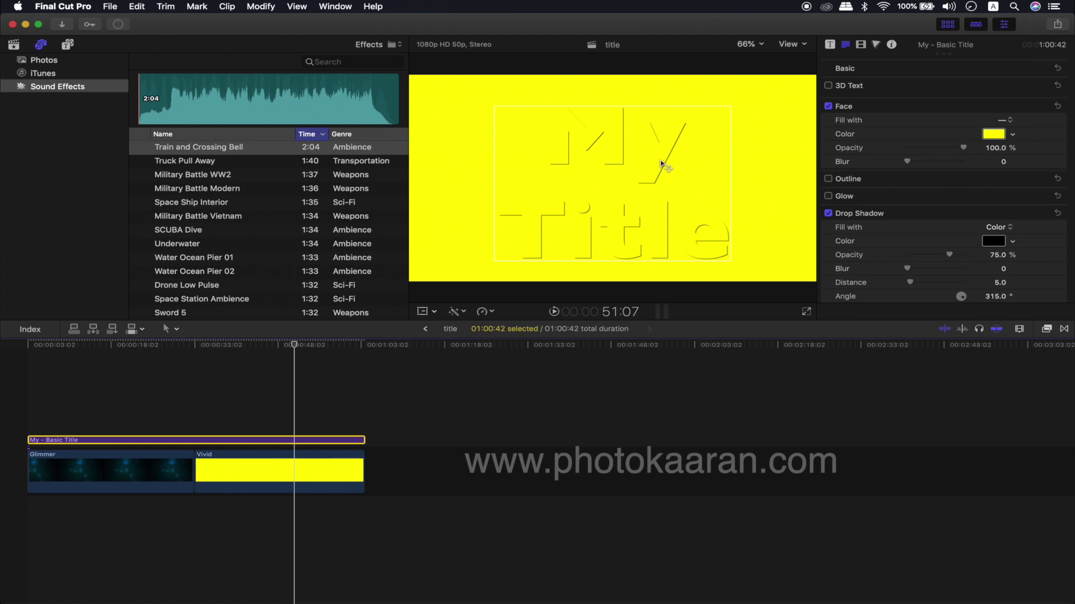
drag(977, 259, 983, 260)
drag(907, 269, 951, 287)
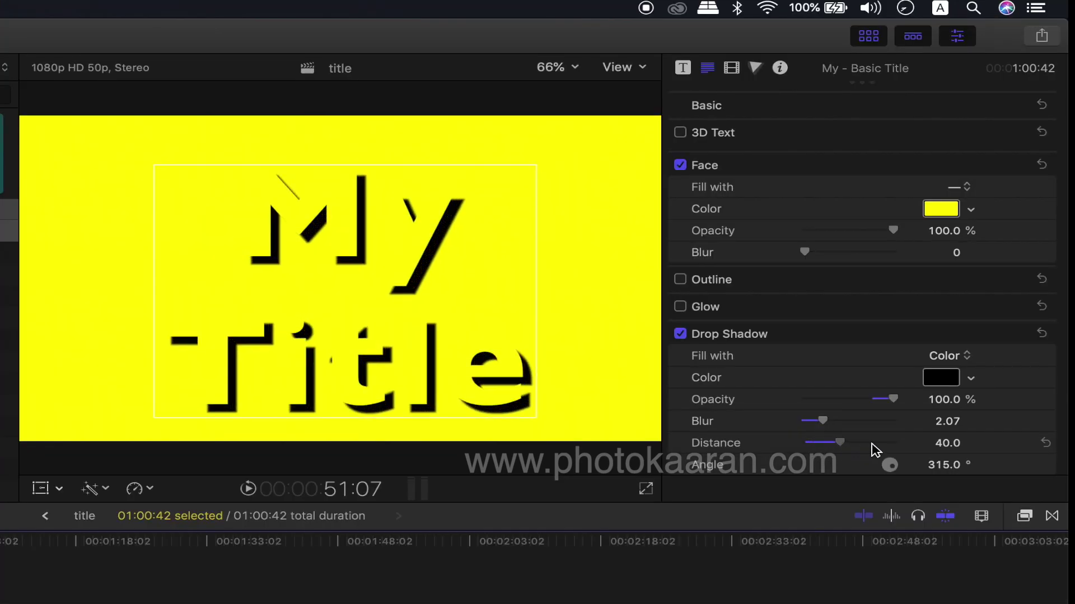
drag(875, 449, 826, 451)
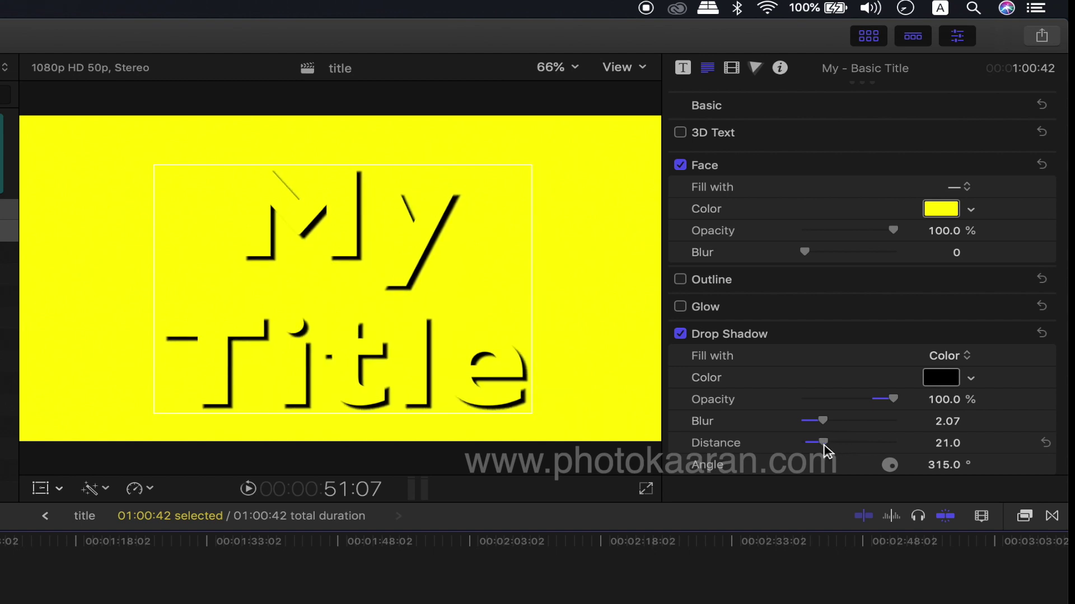
drag(948, 468, 944, 465)
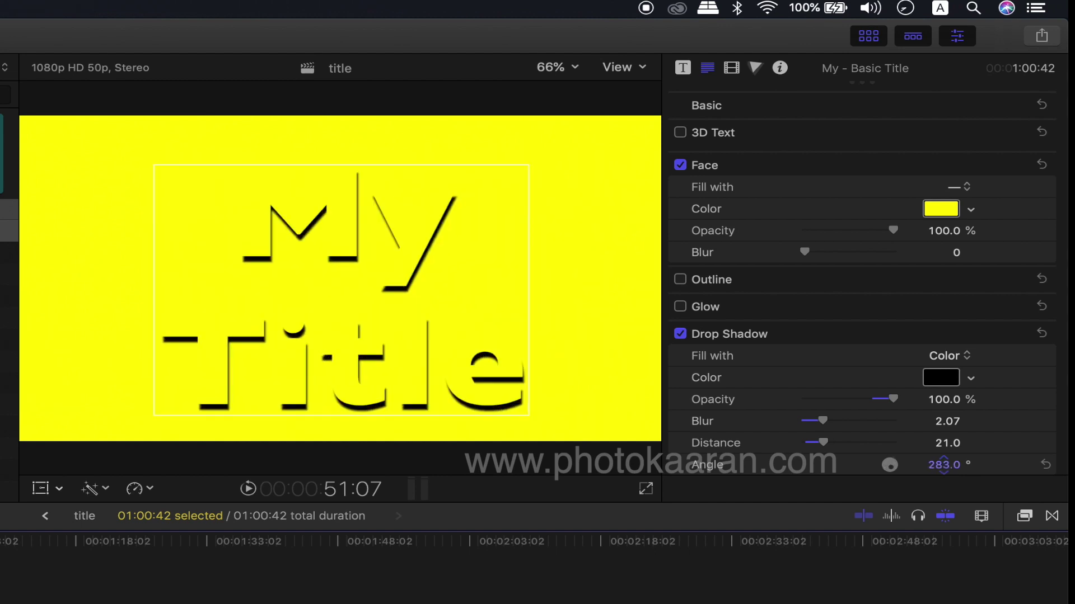
click(1043, 465)
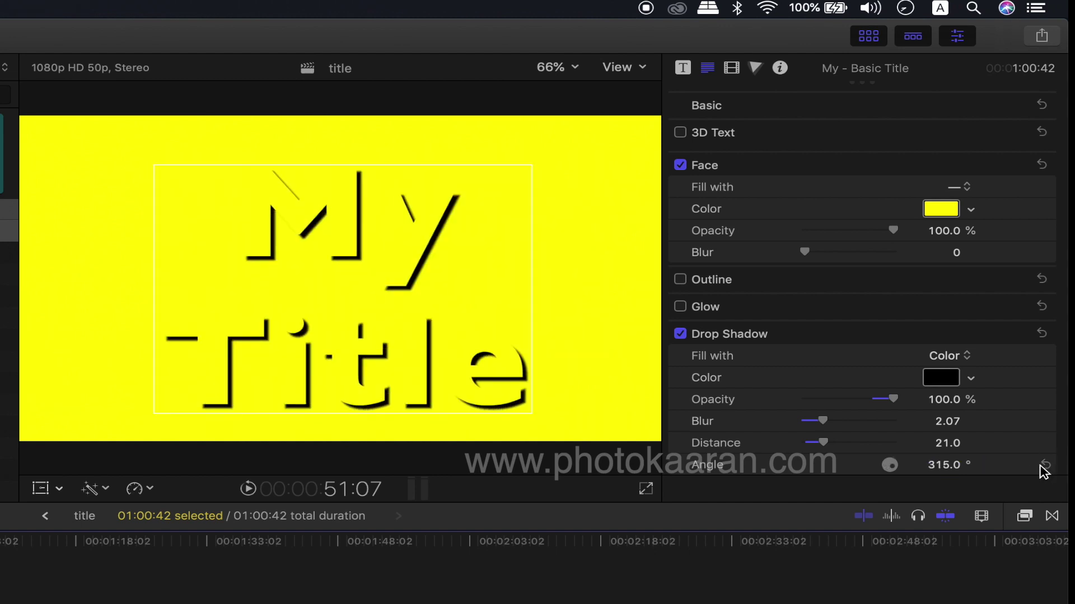
Compare the shadow off and on, nudge the title's position, then add a new Basic Title
click(680, 334)
click(680, 334)
drag(440, 360, 445, 369)
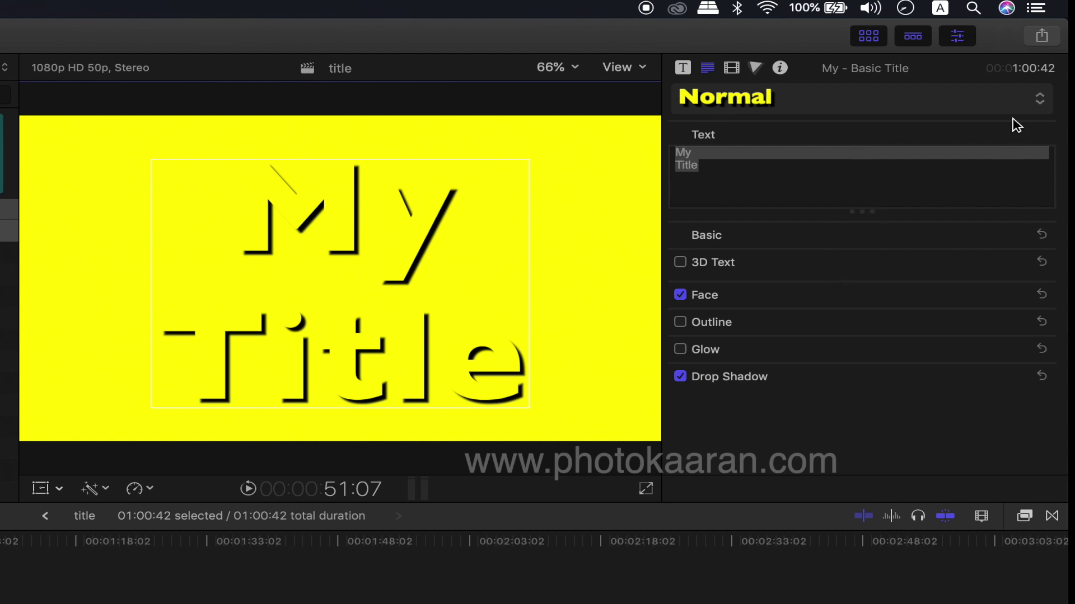
click(1017, 235)
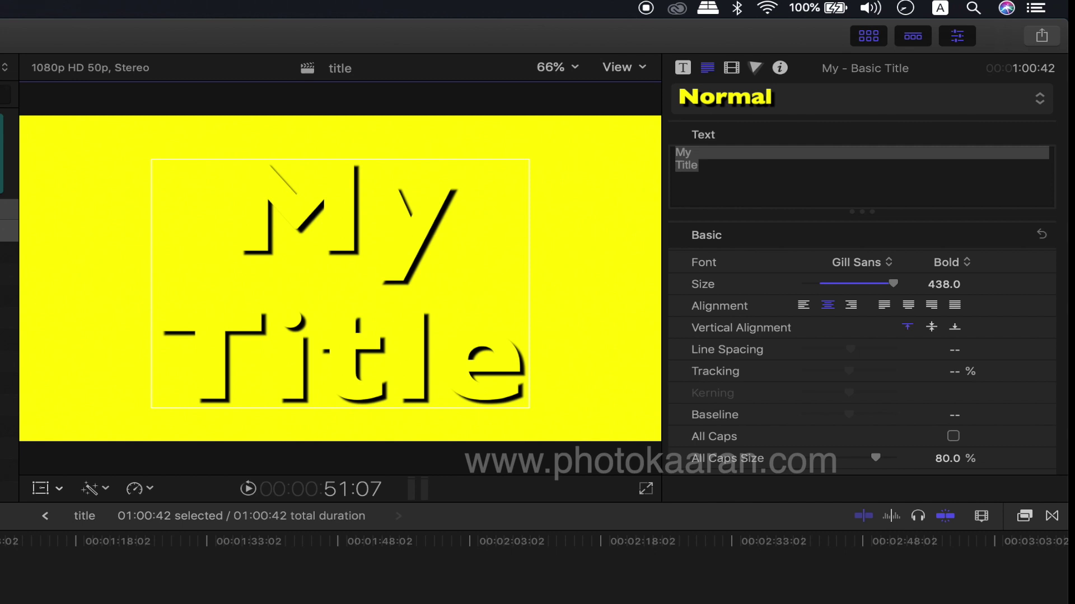
click(5, 280)
key(e)
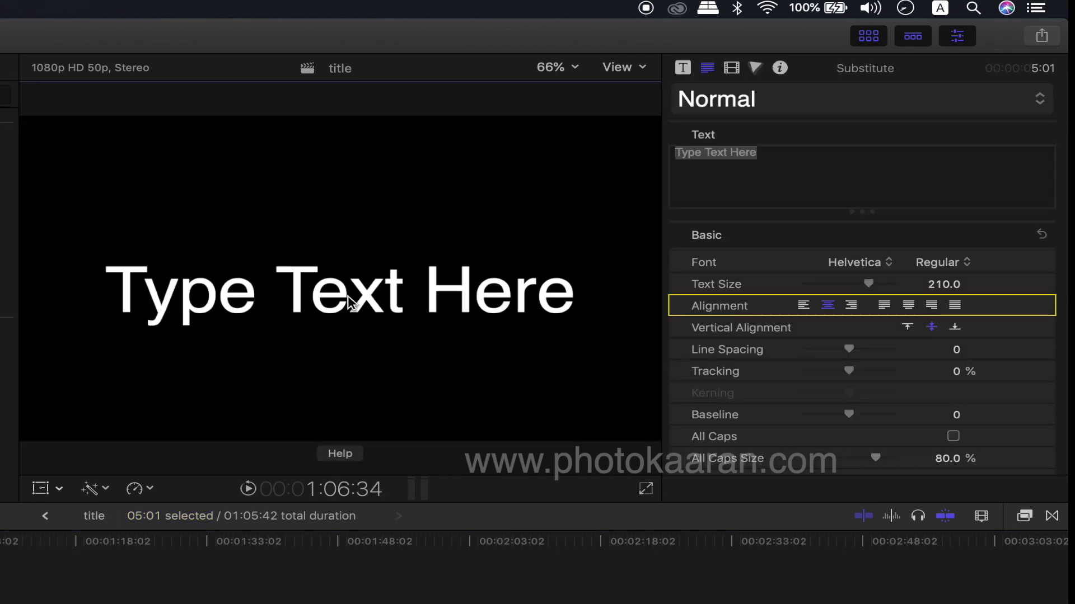
Select the new title's text and stretch its text box much taller at top and bottom
double_click(354, 304)
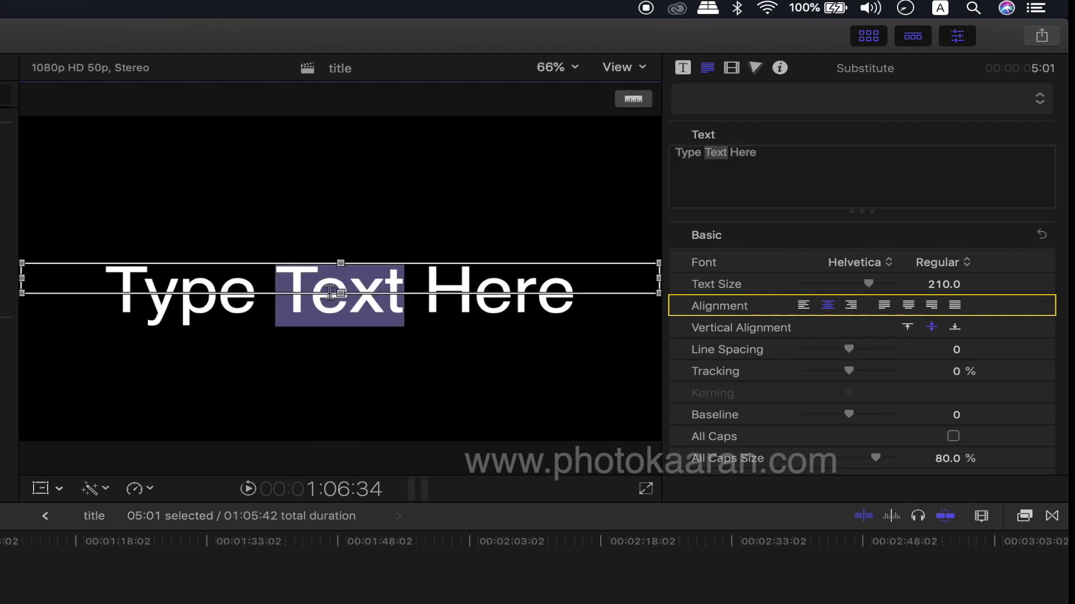
key(super+a)
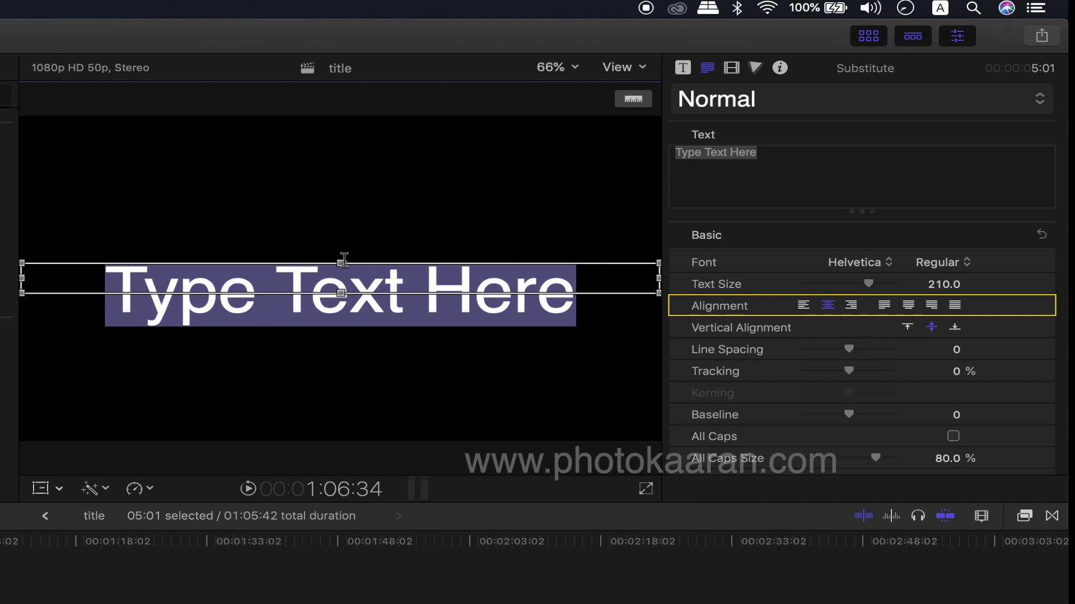
drag(343, 260, 342, 196)
drag(337, 139, 343, 129)
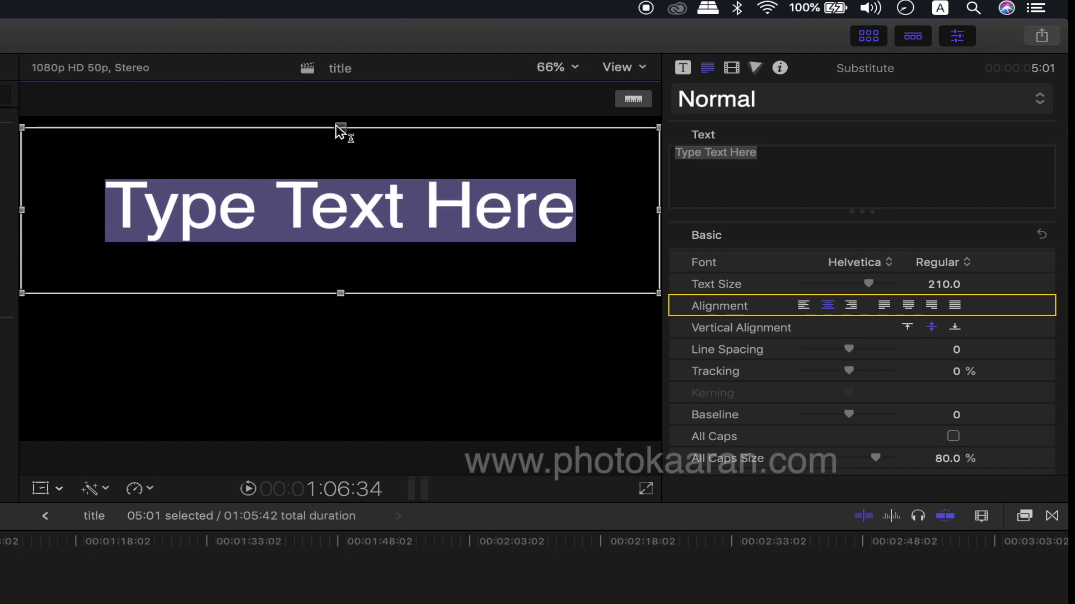
drag(345, 295, 349, 430)
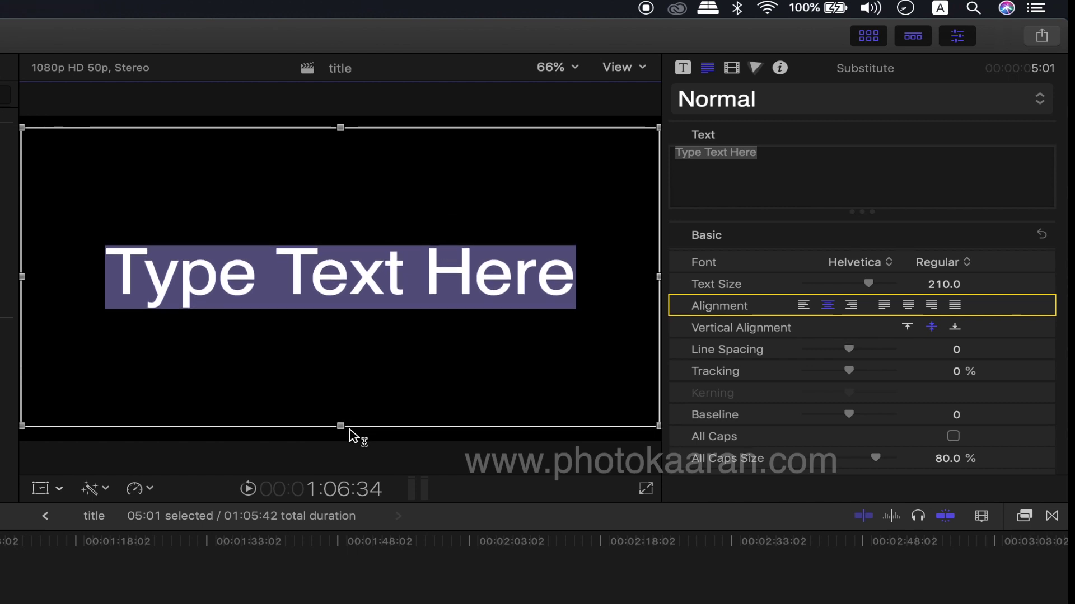
Try left, right, top and bottom alignment, ending with text centred and vertically middle
click(803, 305)
click(851, 307)
click(829, 307)
click(907, 329)
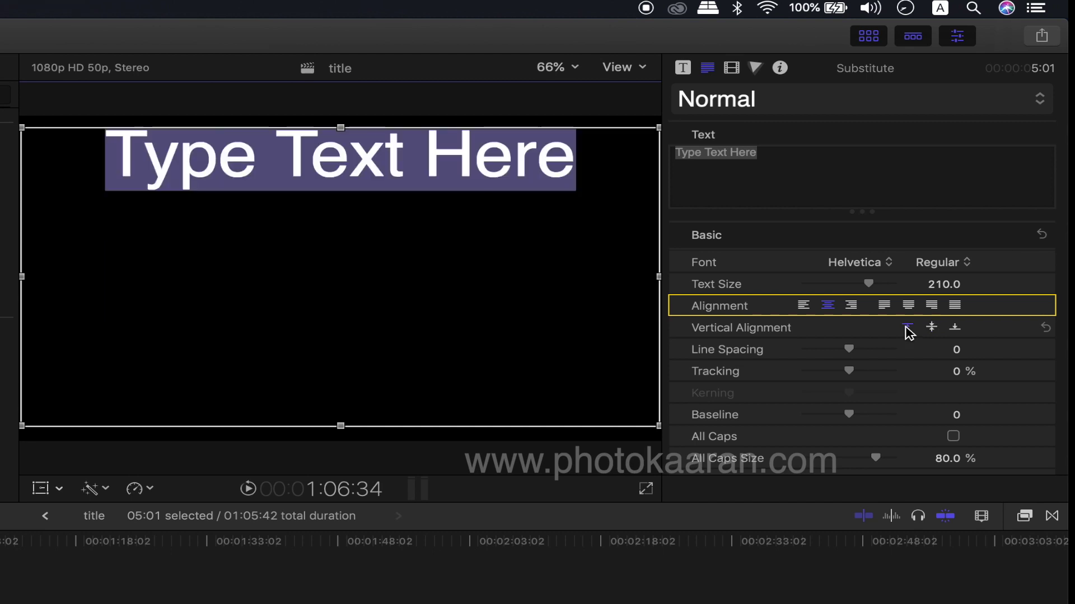
click(955, 328)
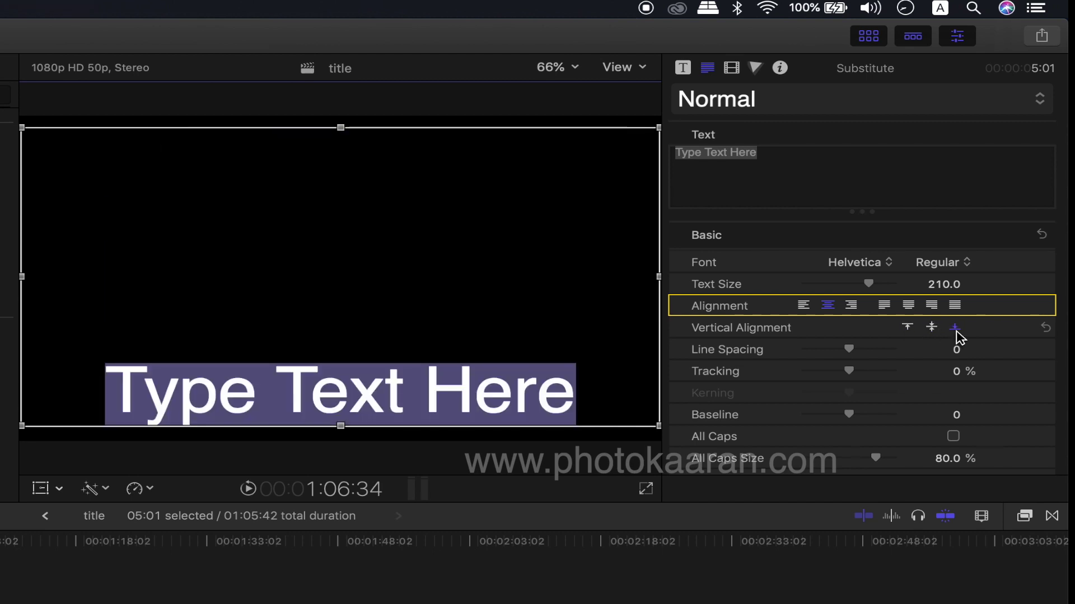
click(932, 328)
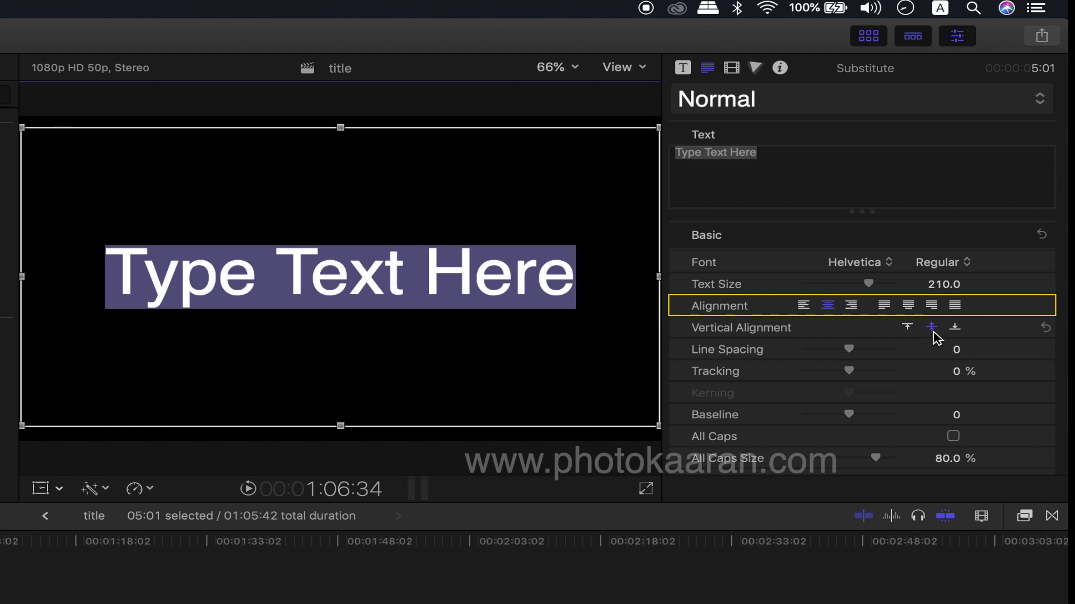